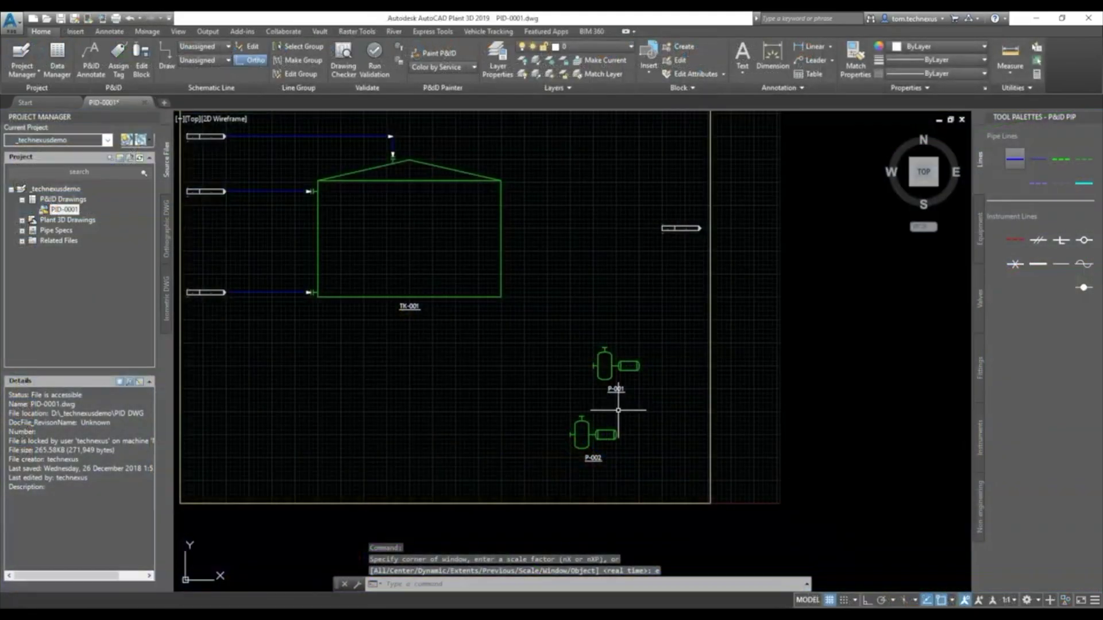
Step: Zoom in on the crossing pipes at the tee, viewed from Top
{"action": "scroll", "coordinate": [632, 377], "scroll_direction": "up", "scroll_amount": 2}
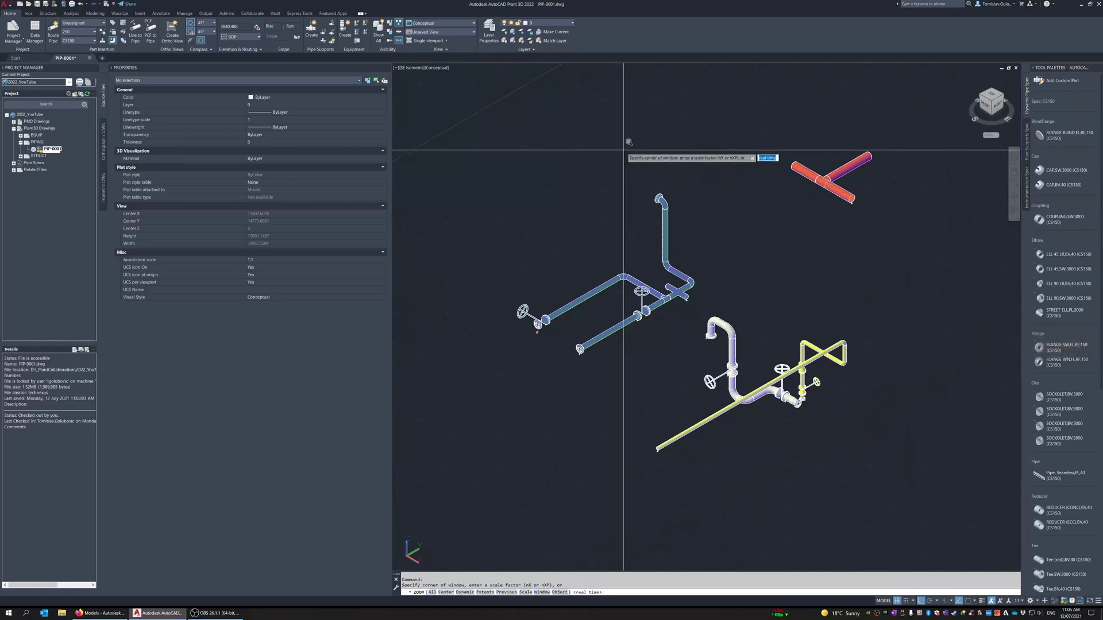
{"action": "left_click", "coordinate": [568, 120]}
{"action": "left_click", "coordinate": [923, 376]}
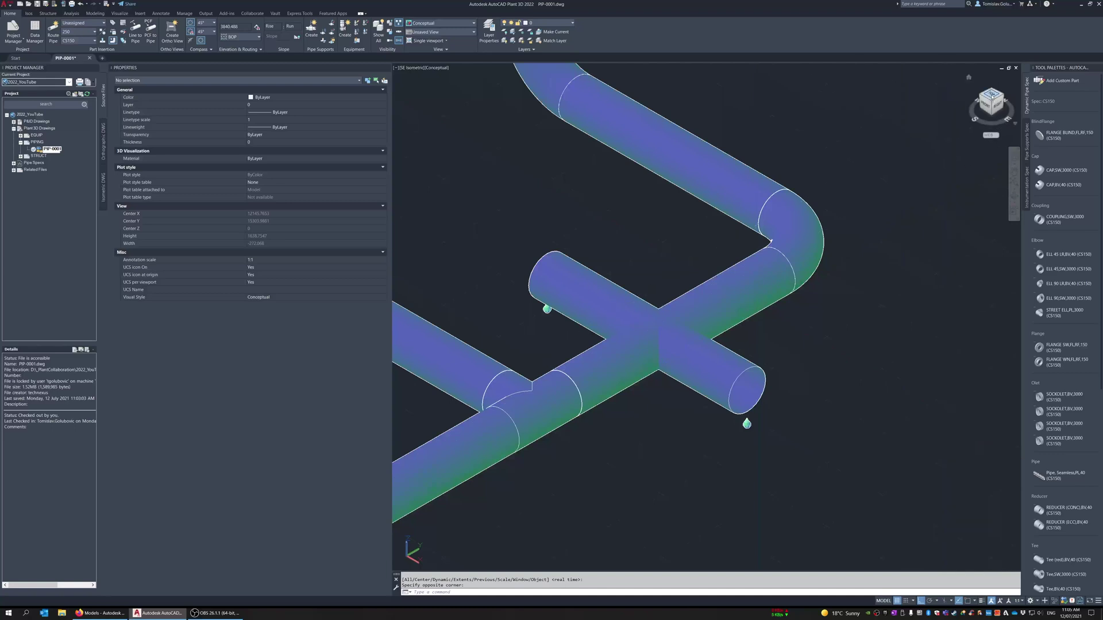
{"action": "left_click", "coordinate": [991, 99]}
{"action": "key", "text": "Return"}
{"action": "left_click", "coordinate": [669, 281]}
{"action": "left_click", "coordinate": [600, 257]}
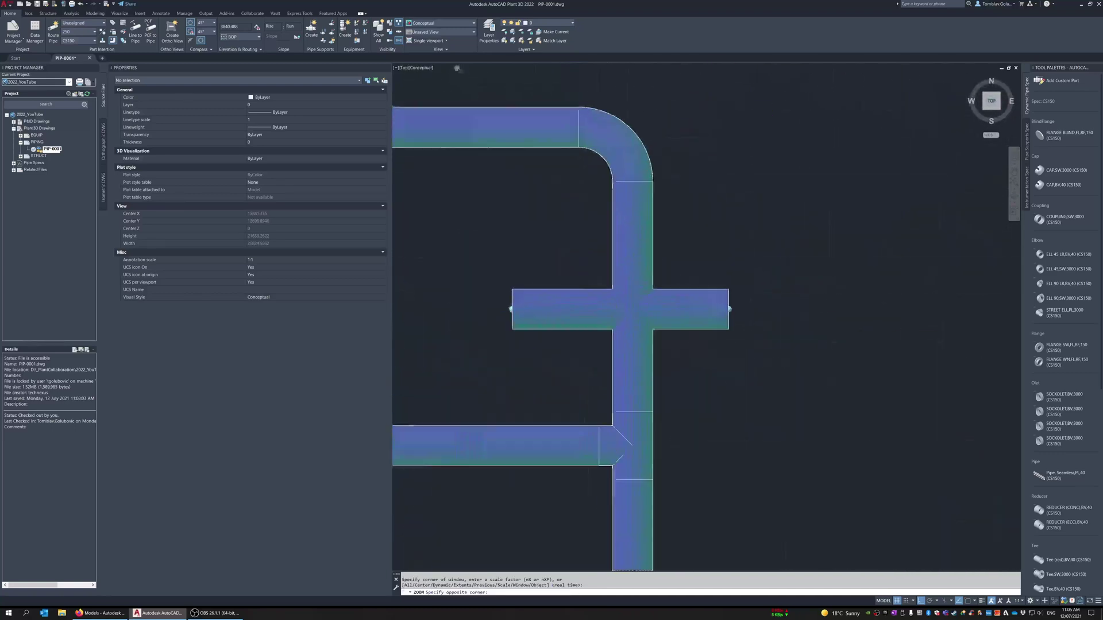
Step: Switch to 2D Wireframe, then select both pipes at the tee and deselect them
{"action": "left_click", "coordinate": [423, 68]}
{"action": "left_click", "coordinate": [454, 84]}
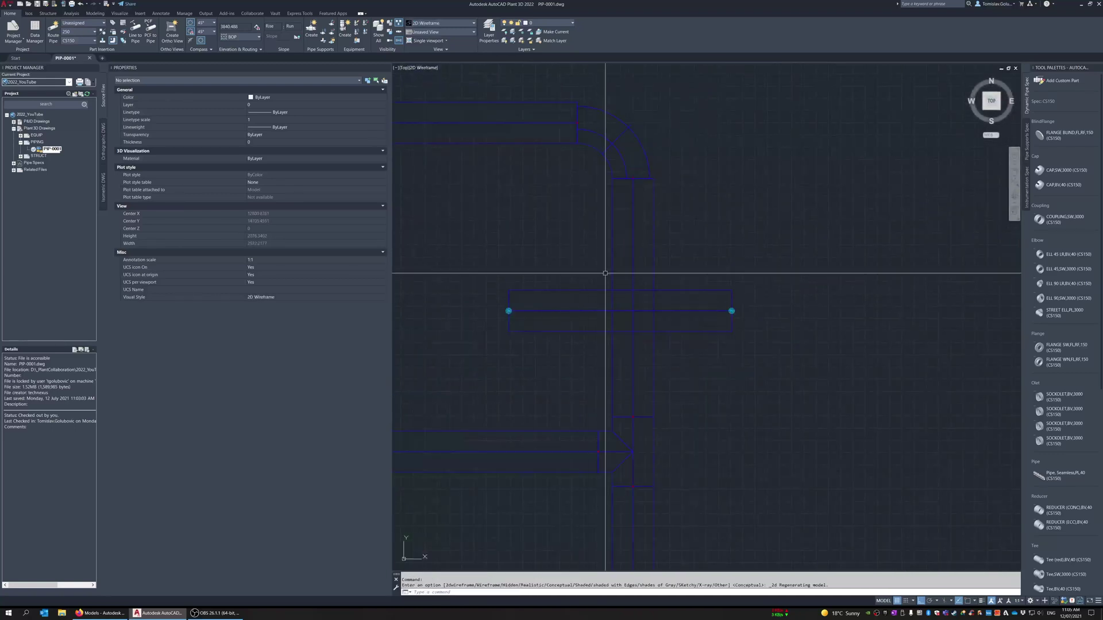
{"action": "left_click", "coordinate": [566, 319]}
{"action": "left_click", "coordinate": [632, 255]}
{"action": "left_click", "coordinate": [594, 225]}
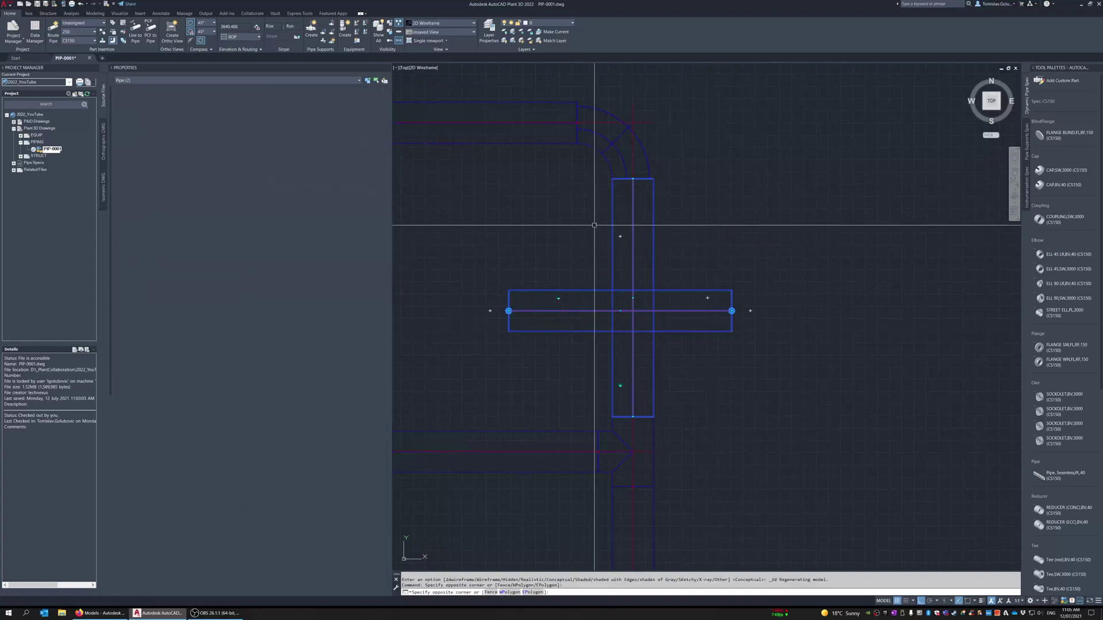
{"action": "key", "text": "Escape"}
Step: Recentre the piping and return to the SE Isometric view
{"action": "scroll", "coordinate": [727, 285], "scroll_direction": "down", "scroll_amount": 5}
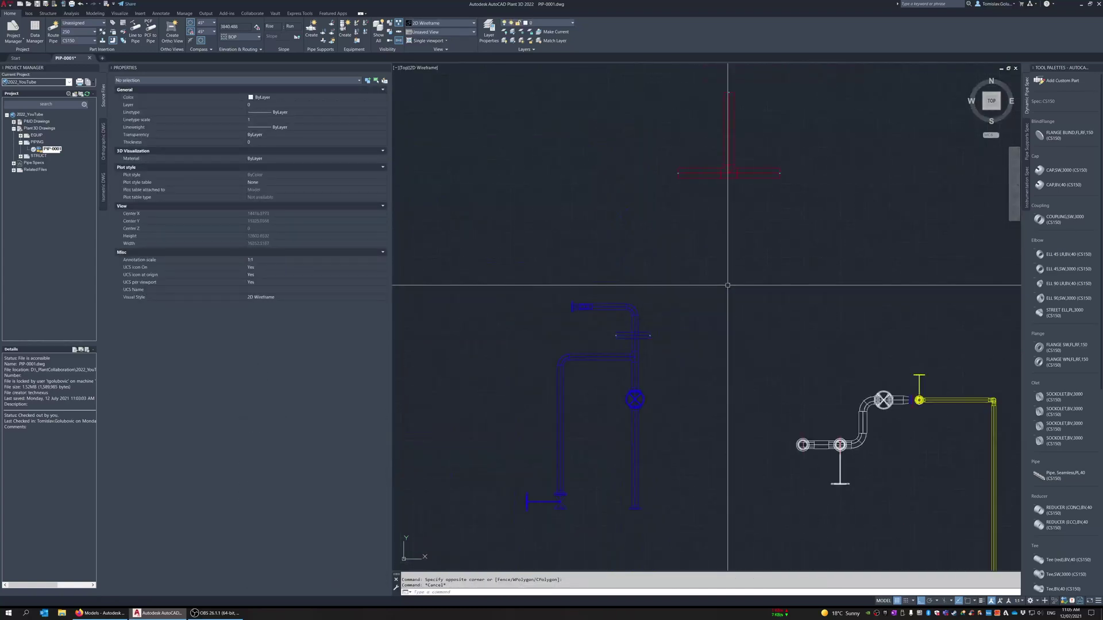
{"action": "left_click", "coordinate": [993, 103]}
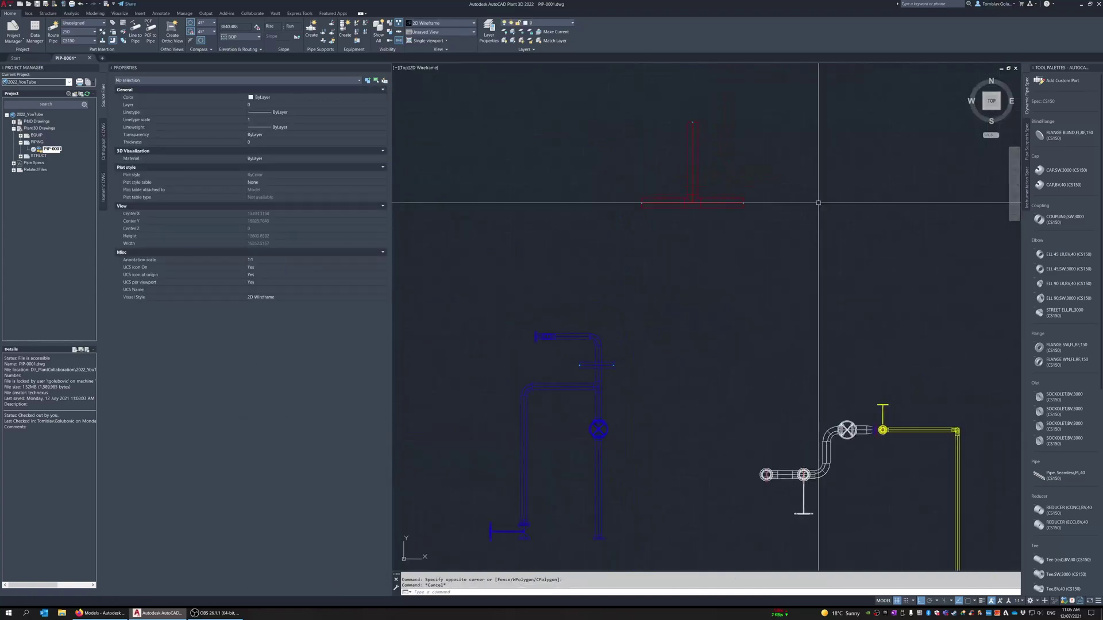
{"action": "left_click", "coordinate": [1001, 113]}
Step: Xref the STR-0002 structure drawing as an overlay into PIP-0001
{"action": "left_click", "coordinate": [21, 156]}
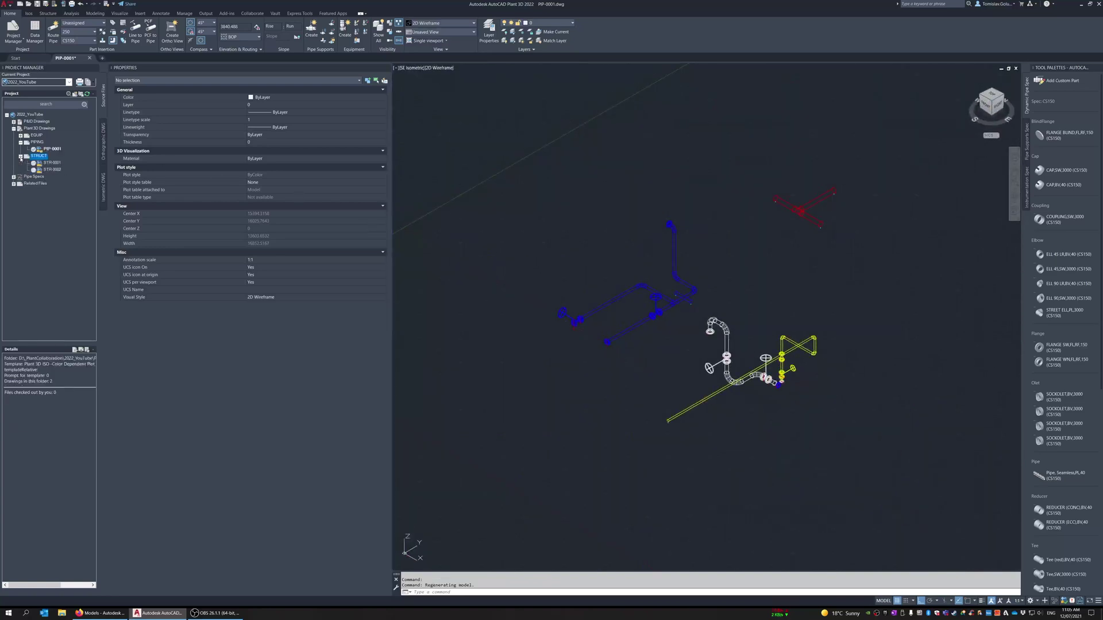
{"action": "left_click", "coordinate": [51, 170]}
{"action": "right_click", "coordinate": [49, 171]}
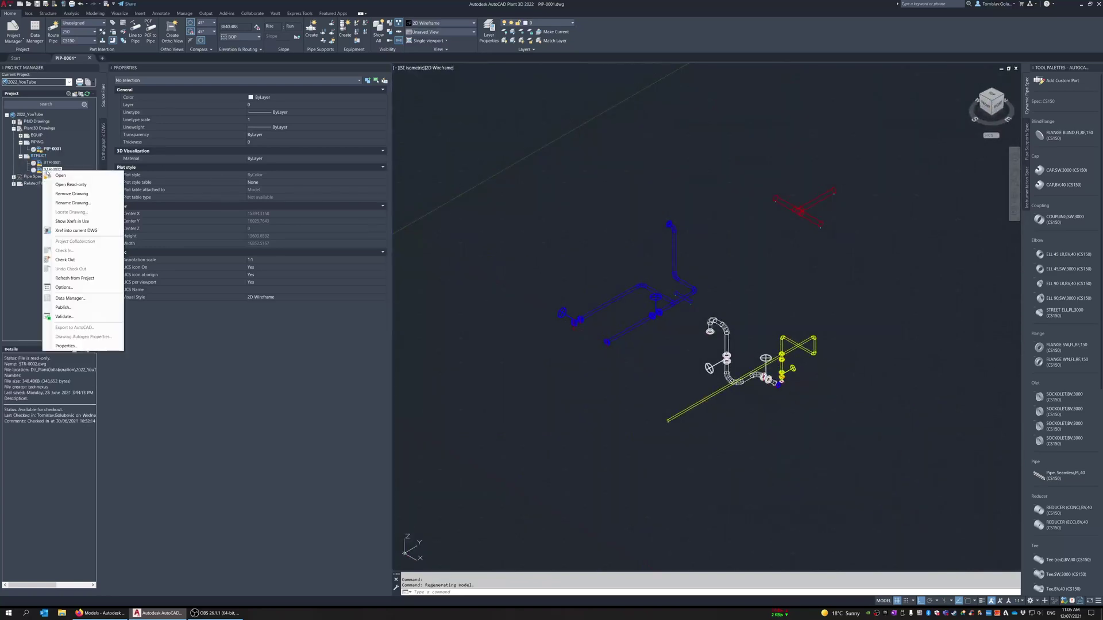
{"action": "left_click", "coordinate": [75, 230]}
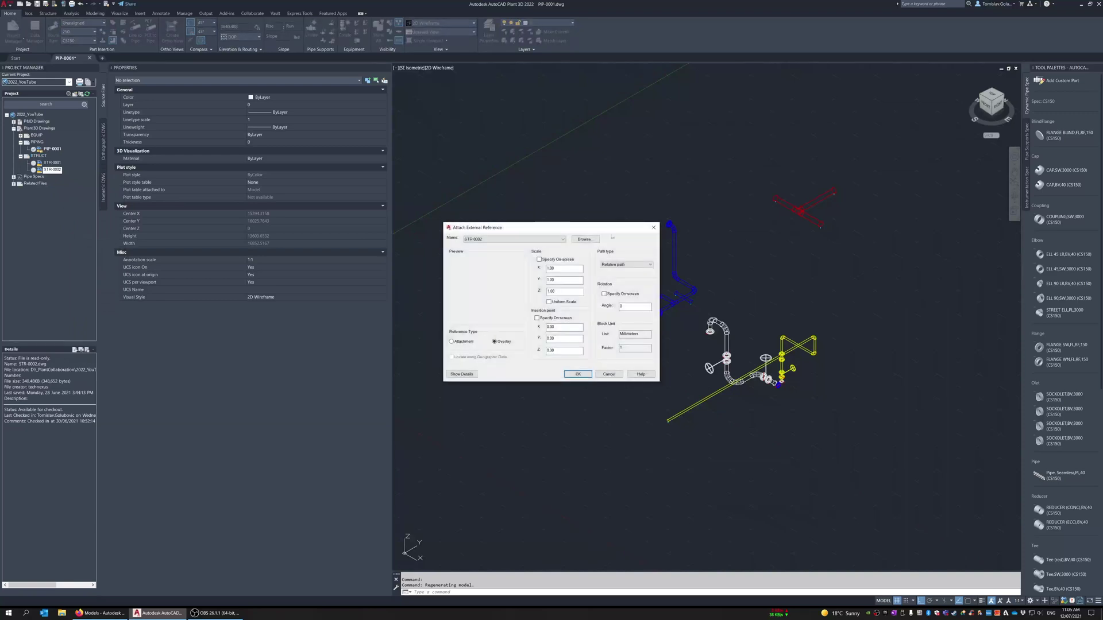
{"action": "left_click", "coordinate": [575, 375]}
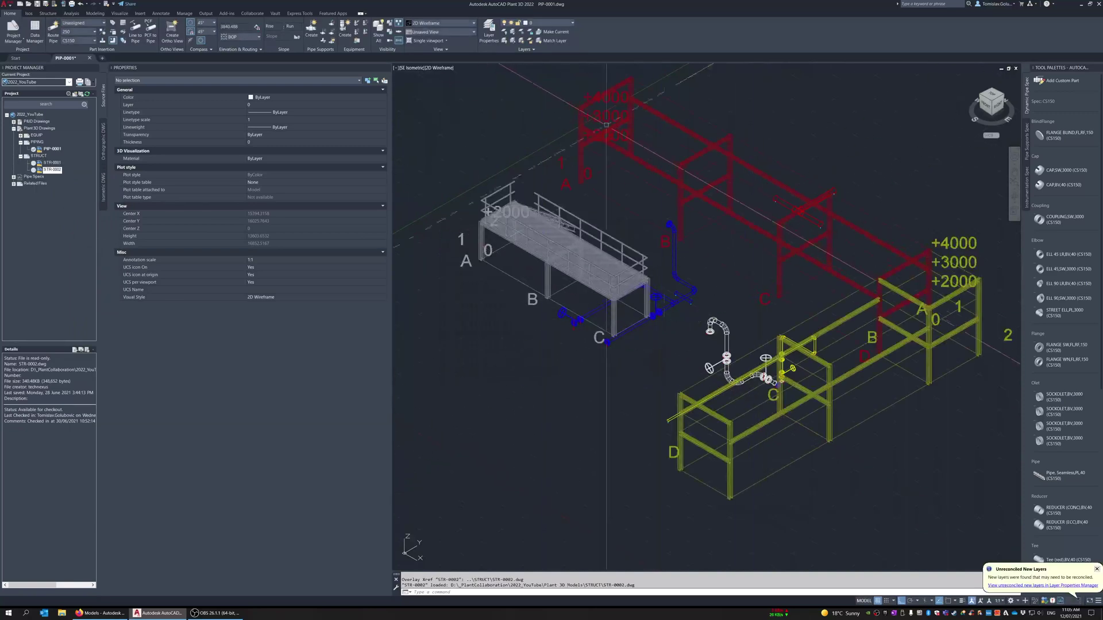
Step: Shade the model in Conceptual style, orbit around the tee and zoom to extents
{"action": "scroll", "coordinate": [832, 167], "scroll_direction": "up", "scroll_amount": 8}
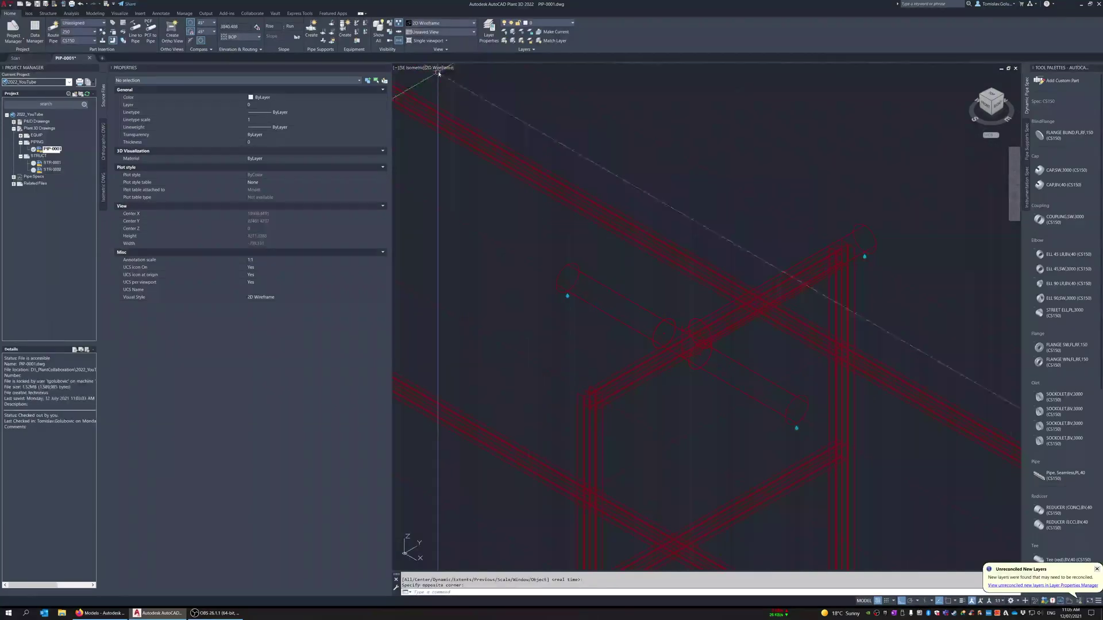
{"action": "left_click", "coordinate": [439, 67]}
{"action": "left_click", "coordinate": [476, 91]}
{"action": "middle_click_drag", "start_coordinate": [661, 215], "coordinate": [674, 234], "text": "shift"}
{"action": "scroll", "coordinate": [673, 234], "scroll_direction": "down", "scroll_amount": 3}
{"action": "middle_click", "coordinate": [674, 233]}
{"action": "middle_click", "coordinate": [673, 234]}
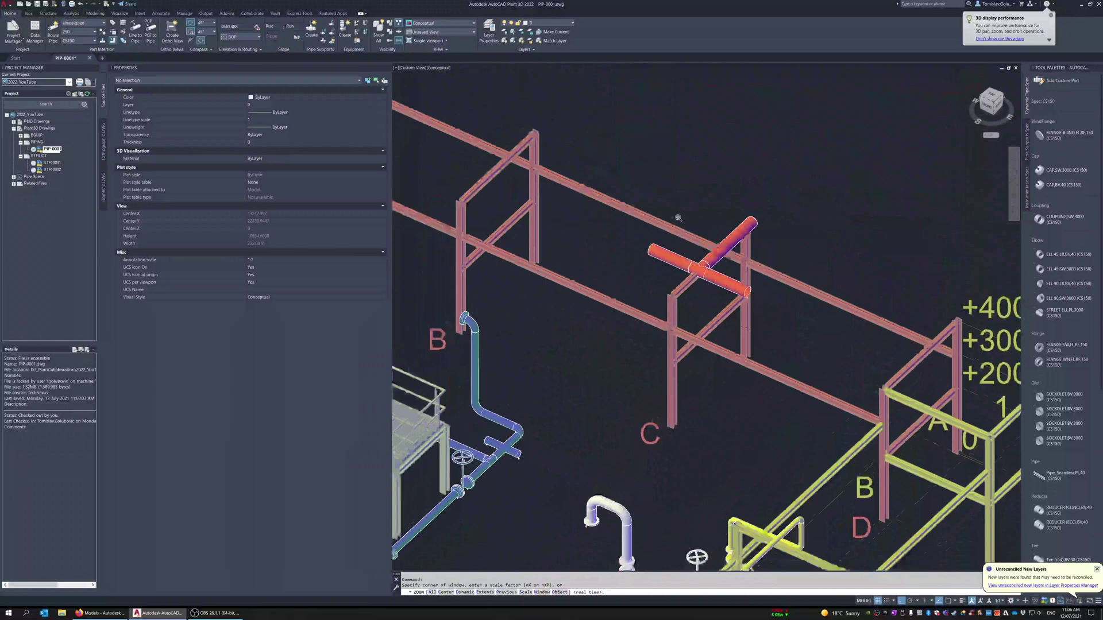
Step: Detach the STR-0002 reference via the XR External References palette
{"action": "type", "text": "xr"}
{"action": "key", "text": "Return"}
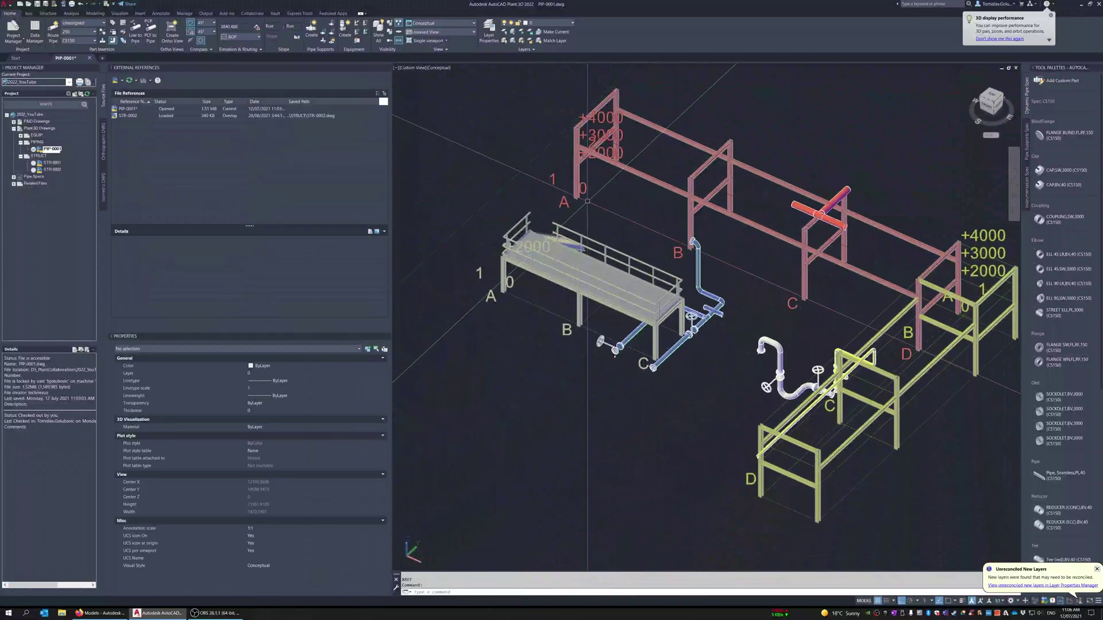
{"action": "right_click", "coordinate": [127, 116]}
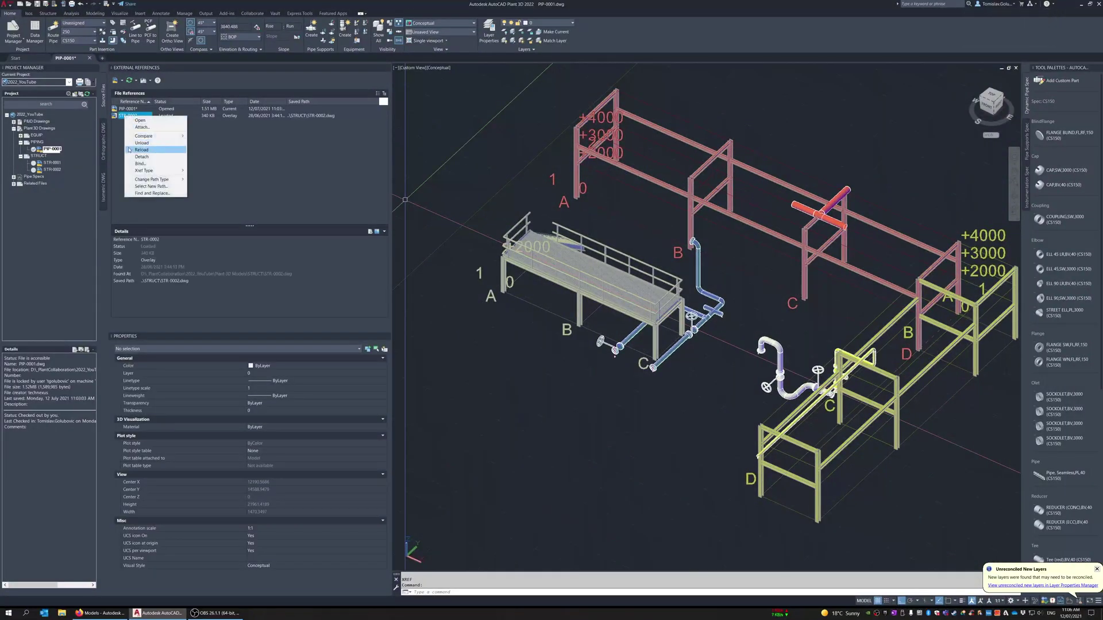
{"action": "left_click", "coordinate": [141, 156]}
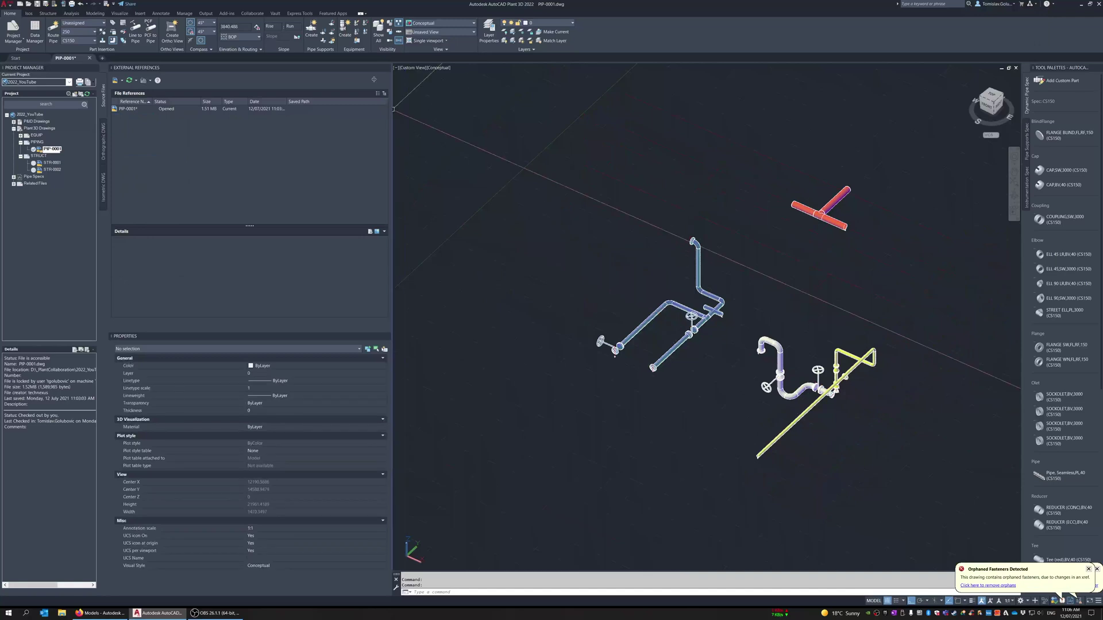
{"action": "left_click", "coordinate": [386, 69]}
Step: Zoom to the piping extents with Z then E, and close the Properties palette
{"action": "type", "text": "z"}
{"action": "key", "text": "Return"}
{"action": "type", "text": "e"}
{"action": "key", "text": "Return"}
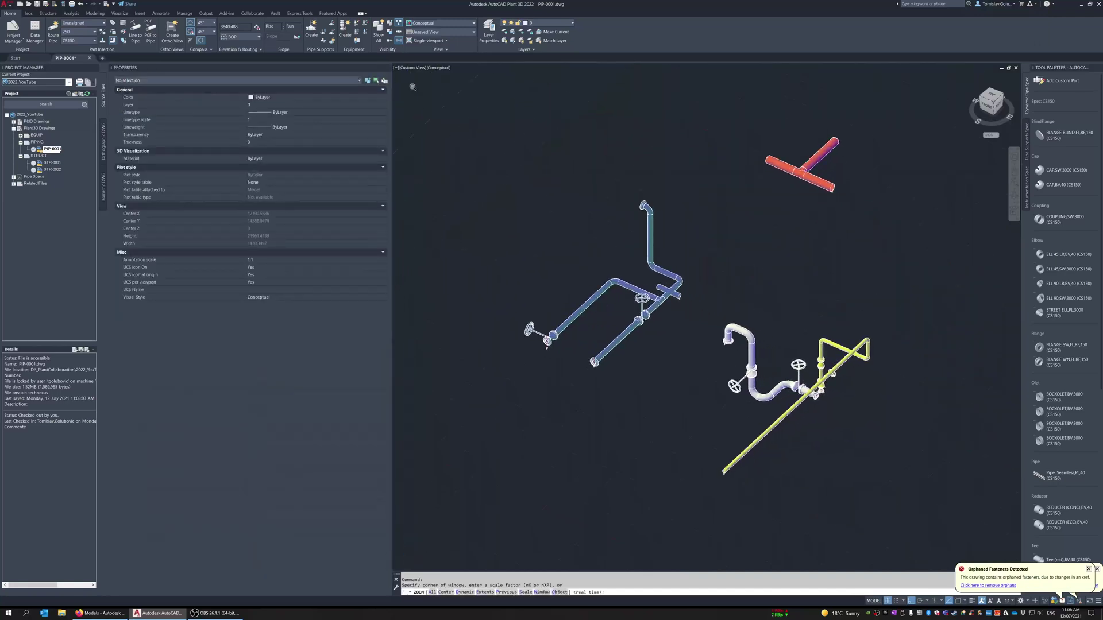
{"action": "left_click", "coordinate": [388, 72]}
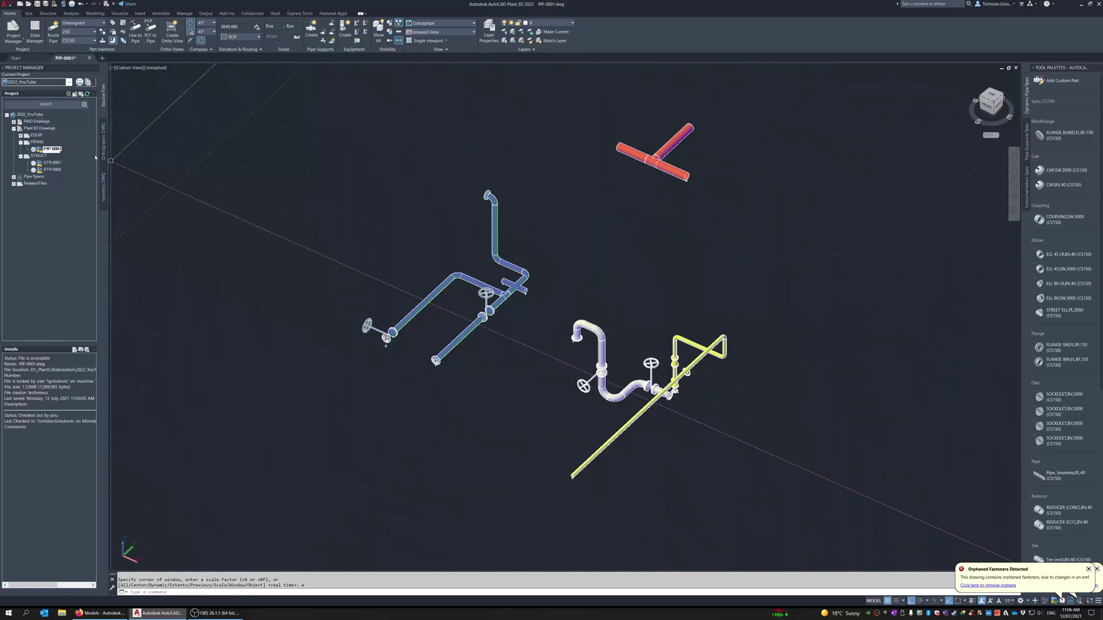
Step: Check in the 2022_YouTube project, saving the modified PIP-0001.dwg when prompted
{"action": "right_click", "coordinate": [38, 117]}
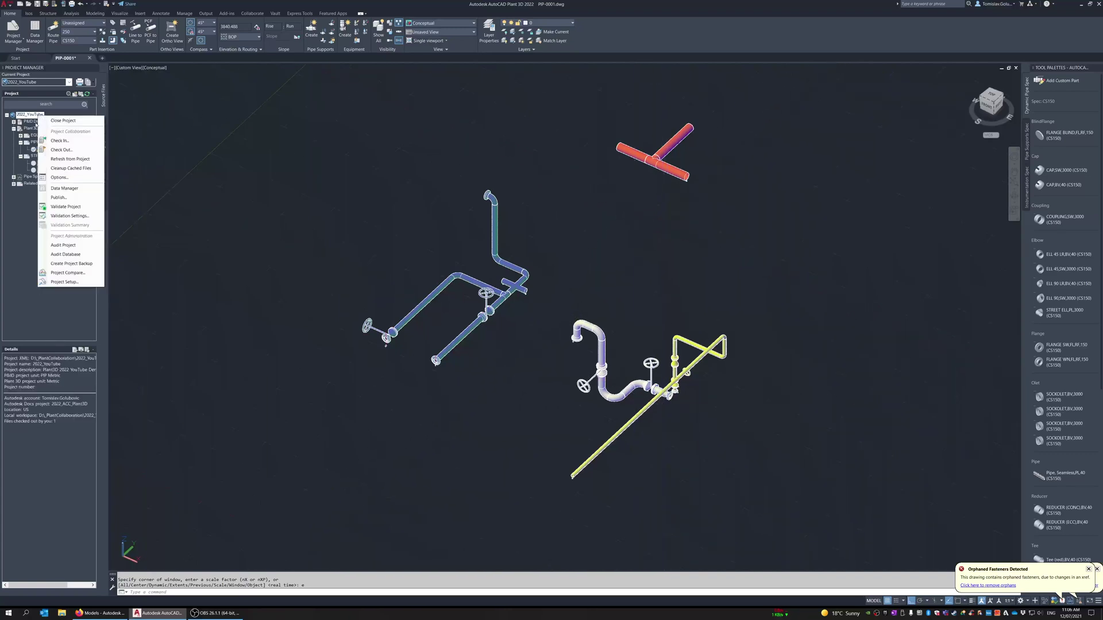
{"action": "left_click", "coordinate": [58, 150]}
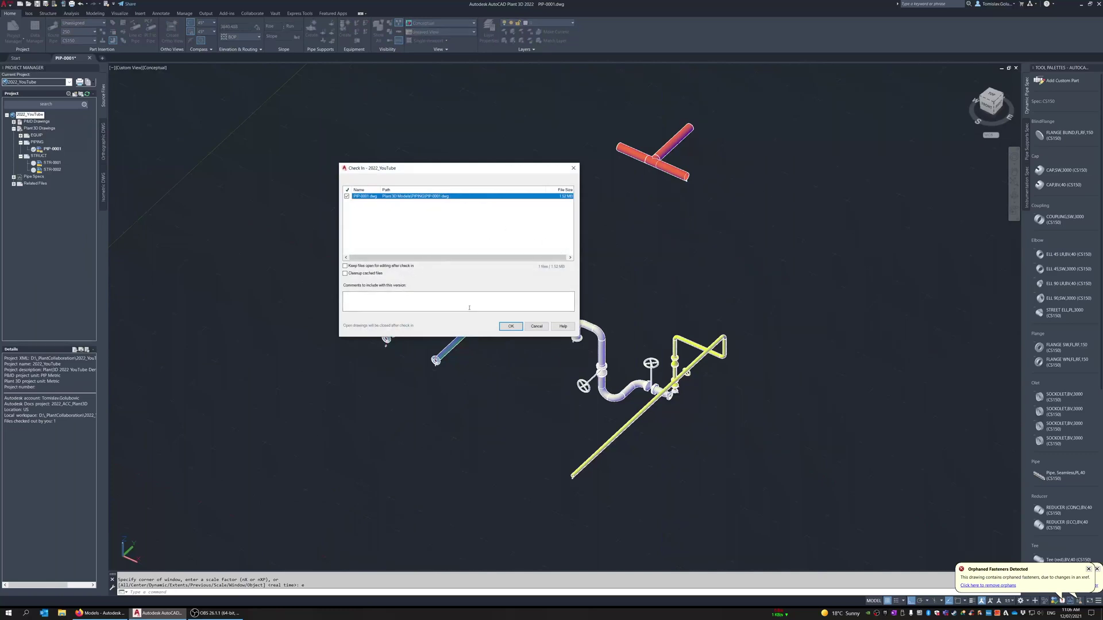
{"action": "left_click", "coordinate": [511, 327]}
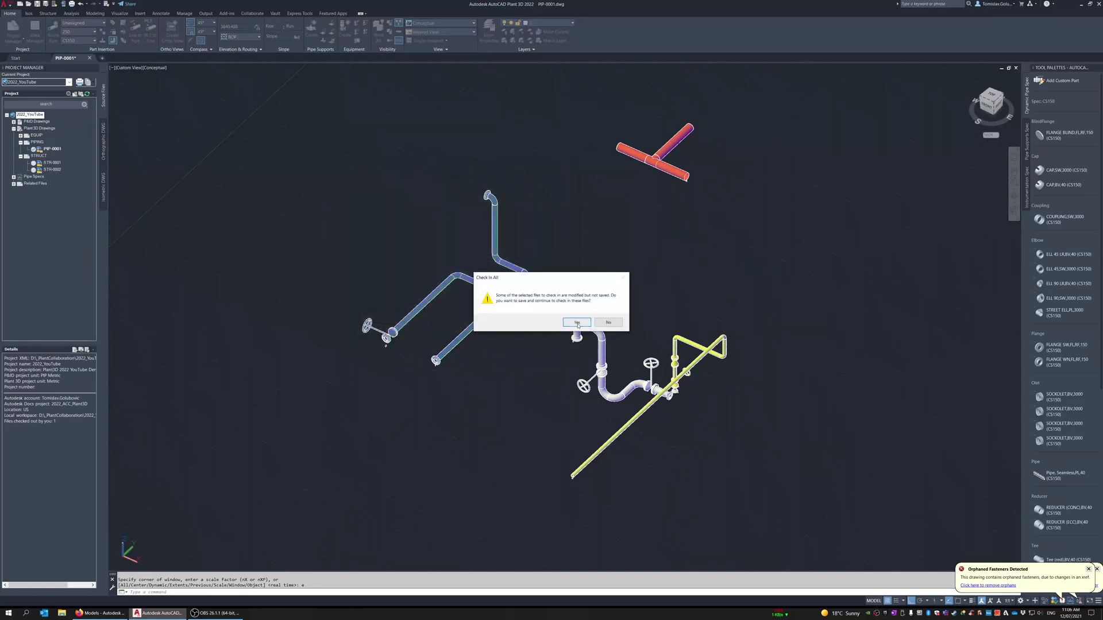
{"action": "left_click", "coordinate": [577, 323]}
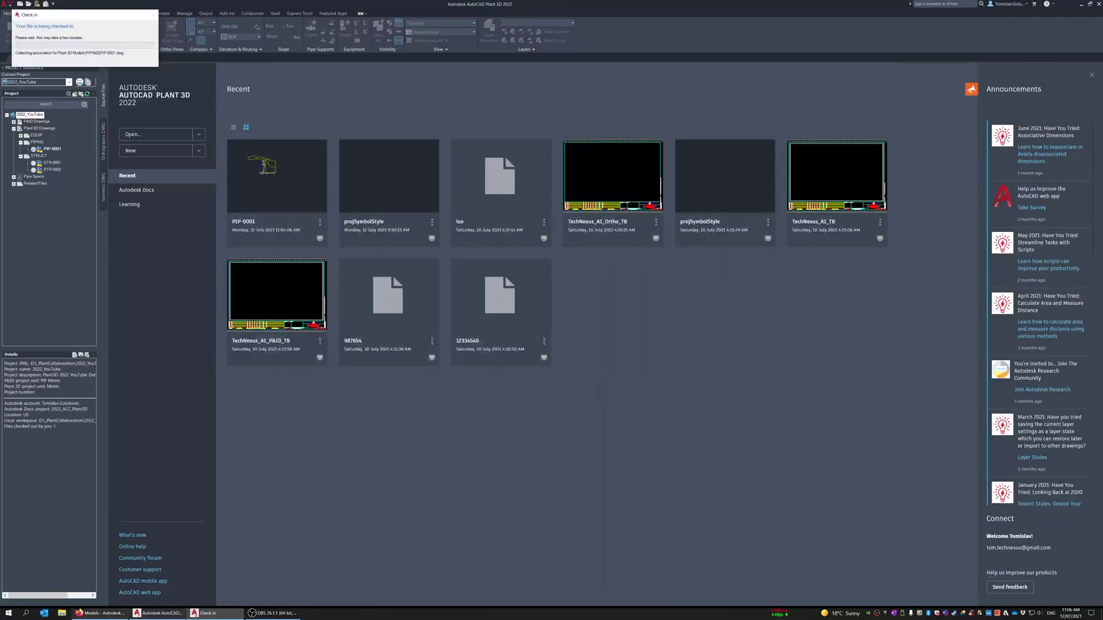
Step: Switch to Firefox and review the WholeProject folder path in Coordination spaces settings
{"action": "left_click", "coordinate": [100, 613]}
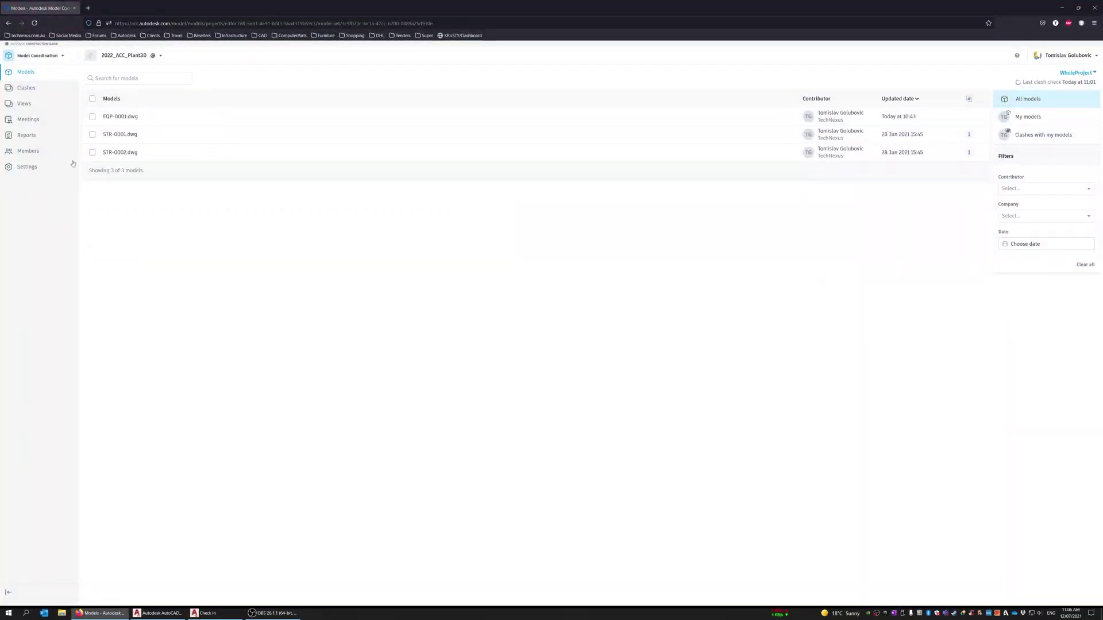
{"action": "left_click", "coordinate": [27, 166]}
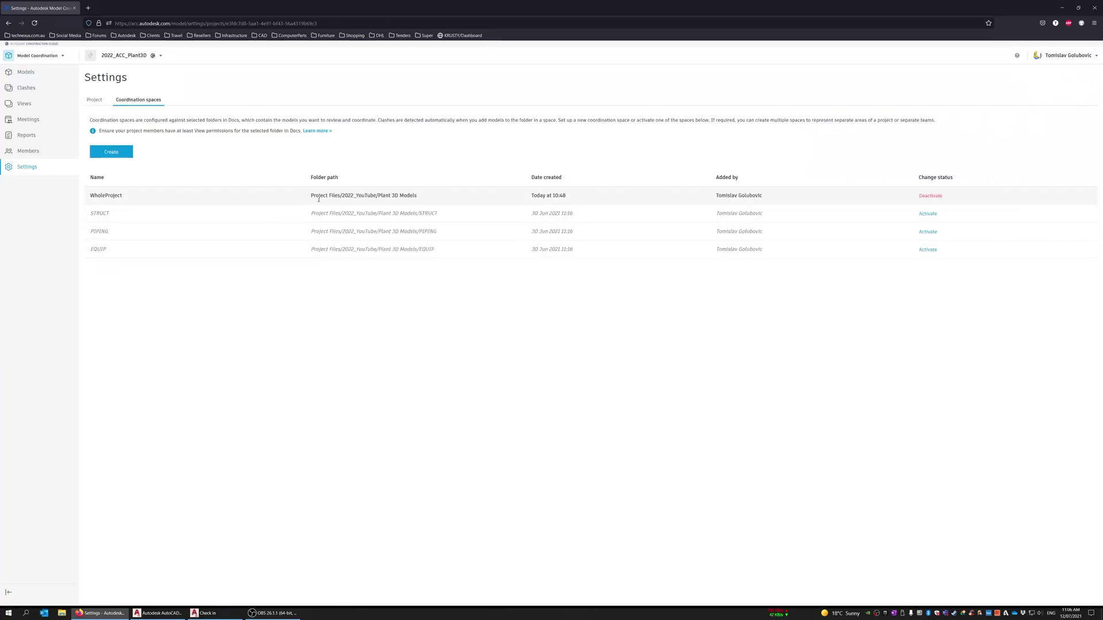
{"action": "mouse_move", "coordinate": [379, 197]}
{"action": "left_mouse_down"}
{"action": "mouse_move", "coordinate": [418, 197]}
{"action": "mouse_move", "coordinate": [380, 204]}
{"action": "left_mouse_up"}
{"action": "left_click", "coordinate": [420, 197]}
{"action": "left_click", "coordinate": [430, 201]}
Step: Create coordination space 'YouTubeDemo' pointing at Project Files/2022_YouTube/Plant 3D Models
{"action": "left_click", "coordinate": [111, 151]}
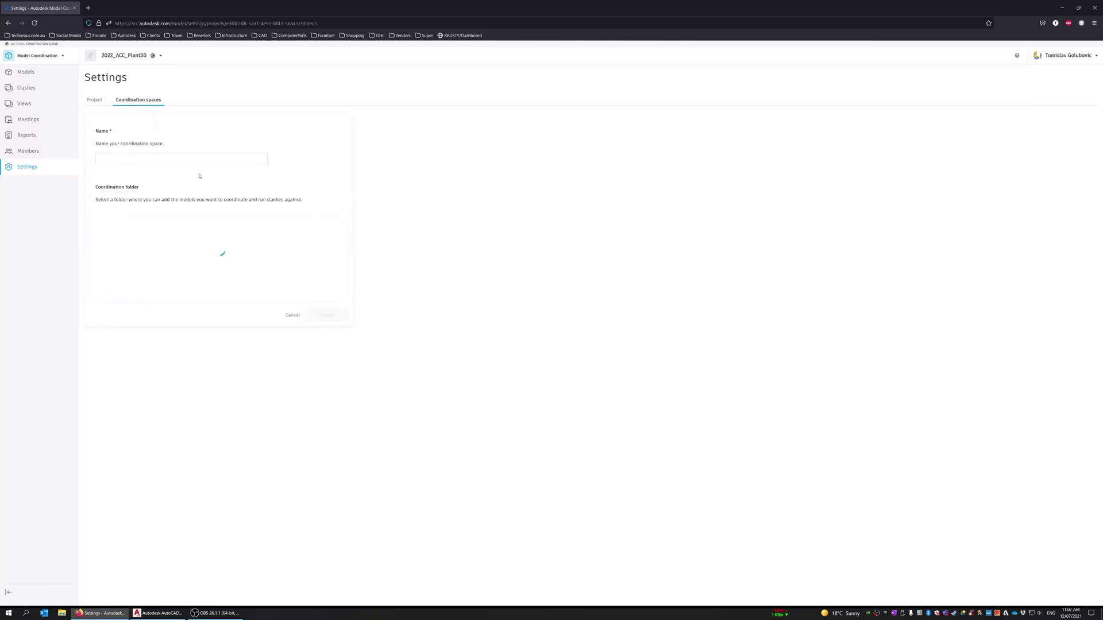
{"action": "left_click", "coordinate": [177, 160]}
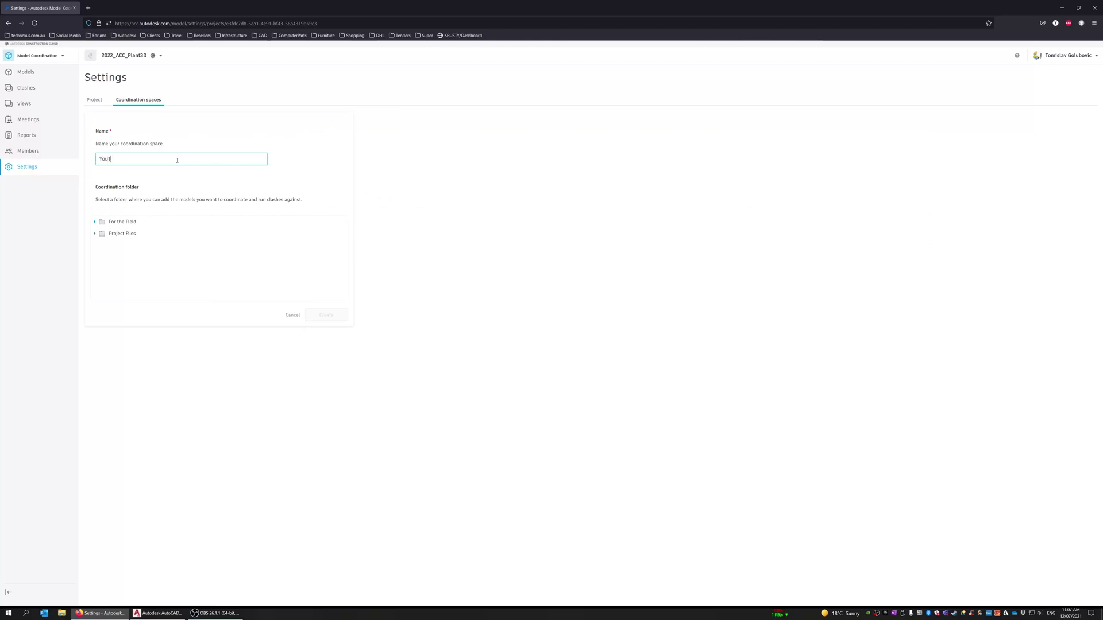
{"action": "type", "text": "YouTubeDemo"}
{"action": "left_click", "coordinate": [95, 233]}
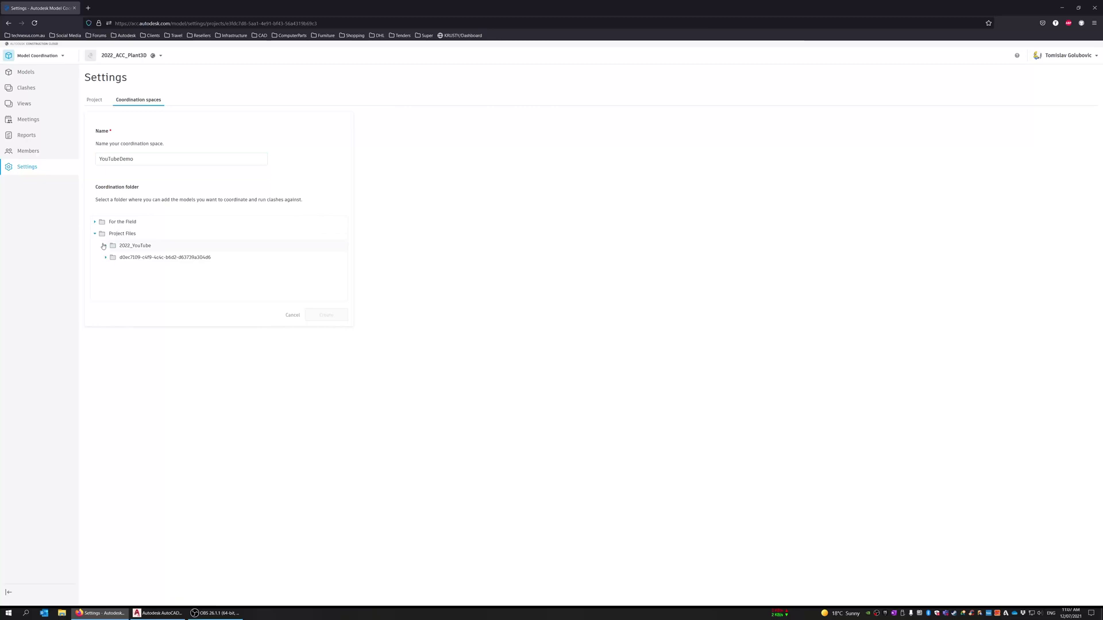
{"action": "left_click", "coordinate": [104, 247]}
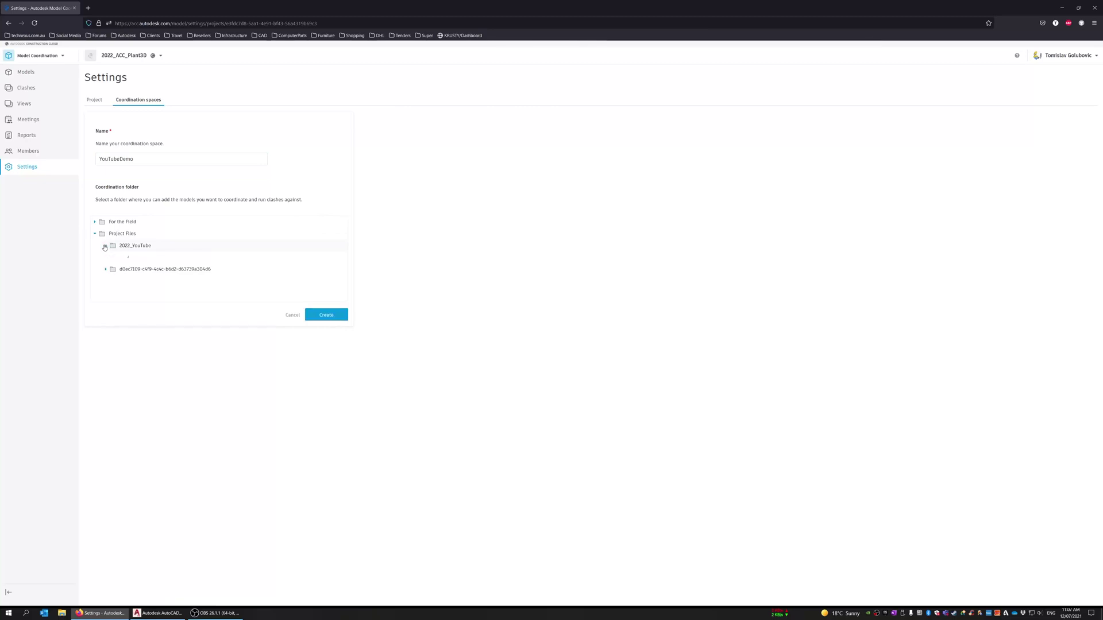
{"action": "scroll", "coordinate": [162, 240], "scroll_direction": "down", "scroll_amount": 5}
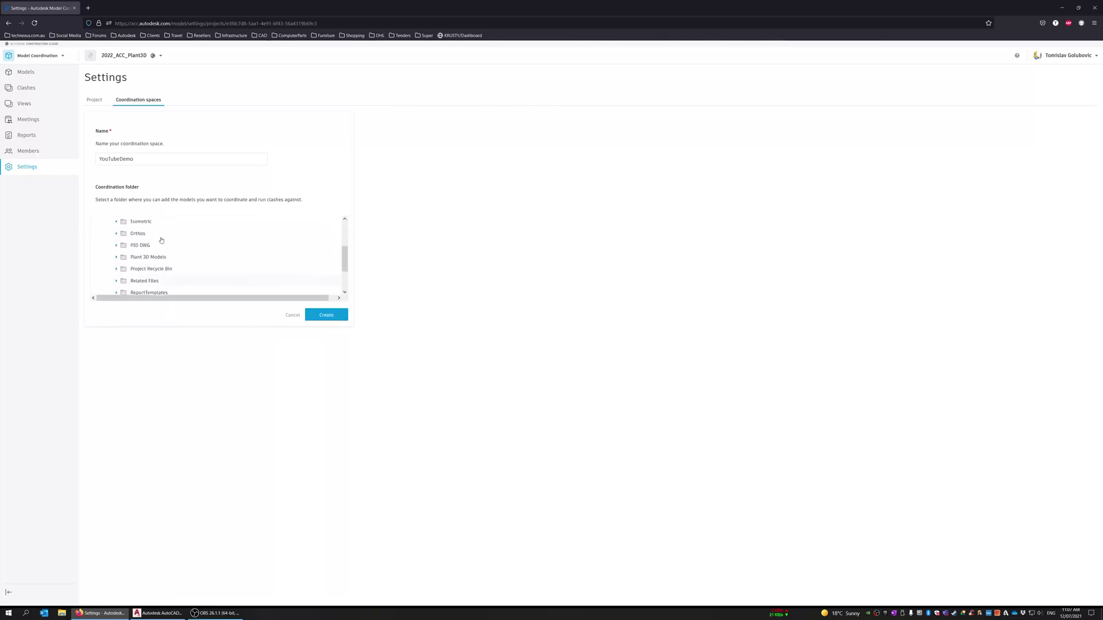
{"action": "left_click", "coordinate": [157, 257]}
{"action": "left_click", "coordinate": [326, 314]}
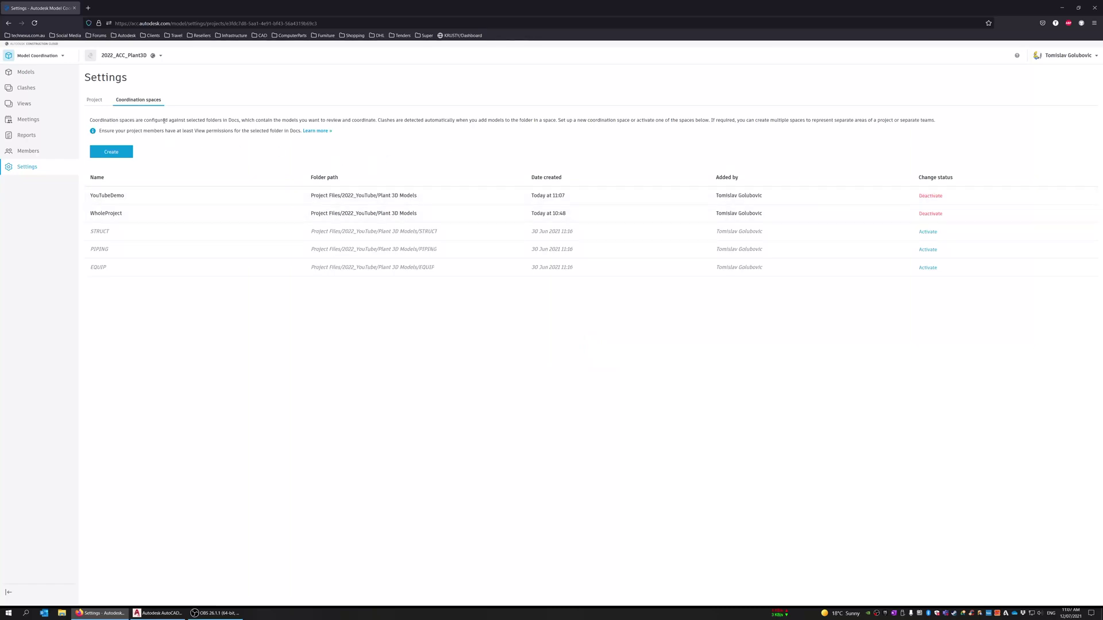
Step: Open the Models page listing the WholeProject space's drawings
{"action": "left_click", "coordinate": [37, 74]}
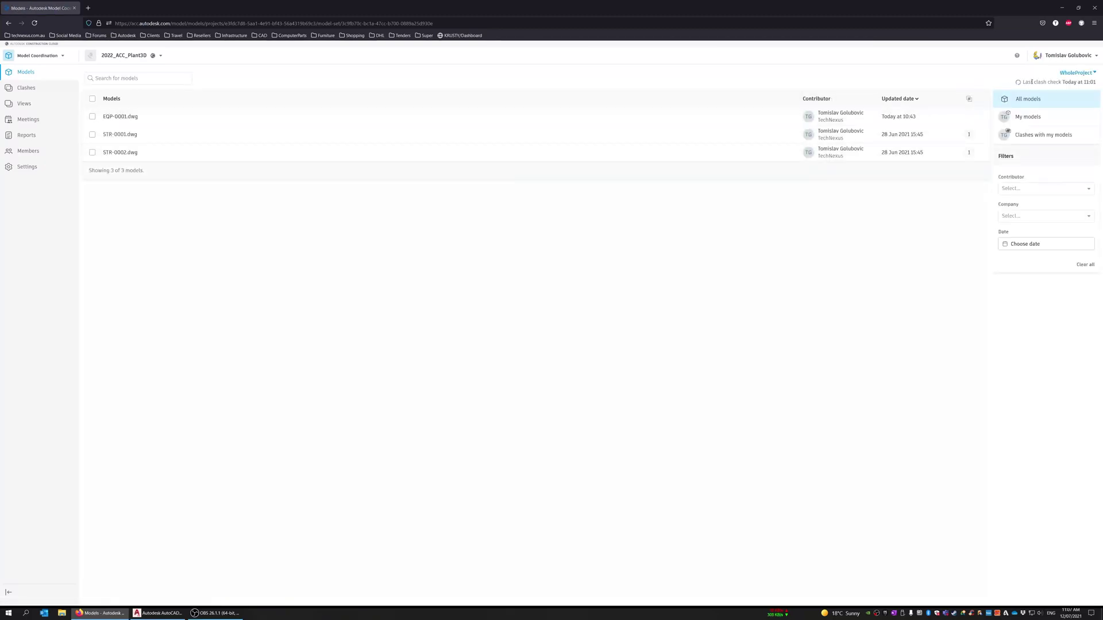
Step: Switch to YouTubeDemo and check clash counts for PIP-0001.dwg and STR-0002.dwg
{"action": "left_click", "coordinate": [1077, 73]}
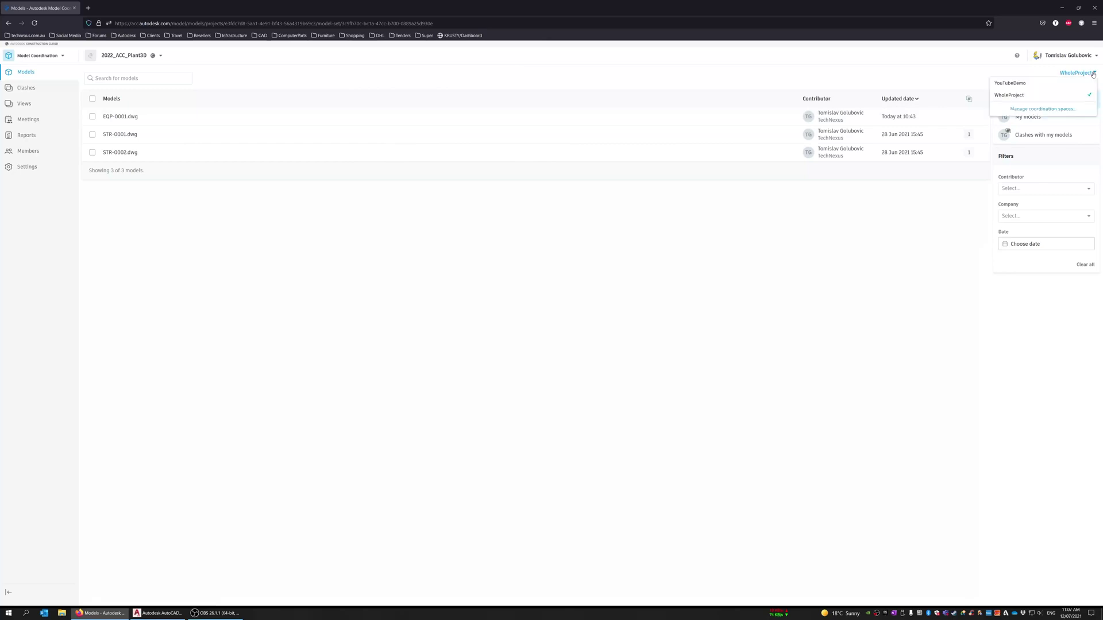
{"action": "left_click", "coordinate": [1014, 84]}
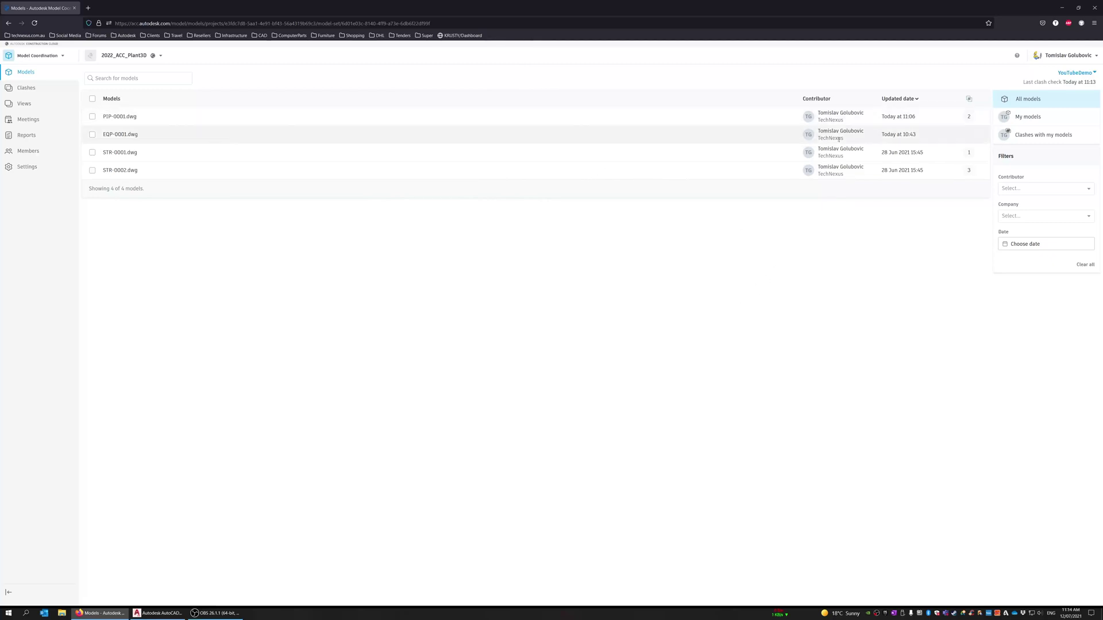
{"action": "left_click", "coordinate": [969, 117]}
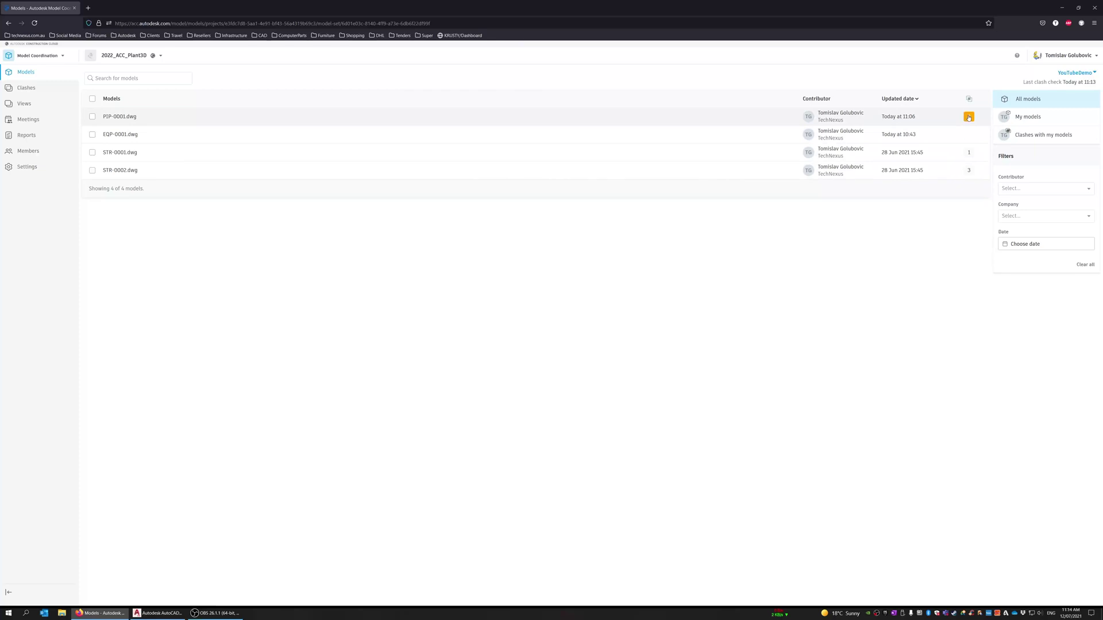
{"action": "left_click", "coordinate": [969, 171]}
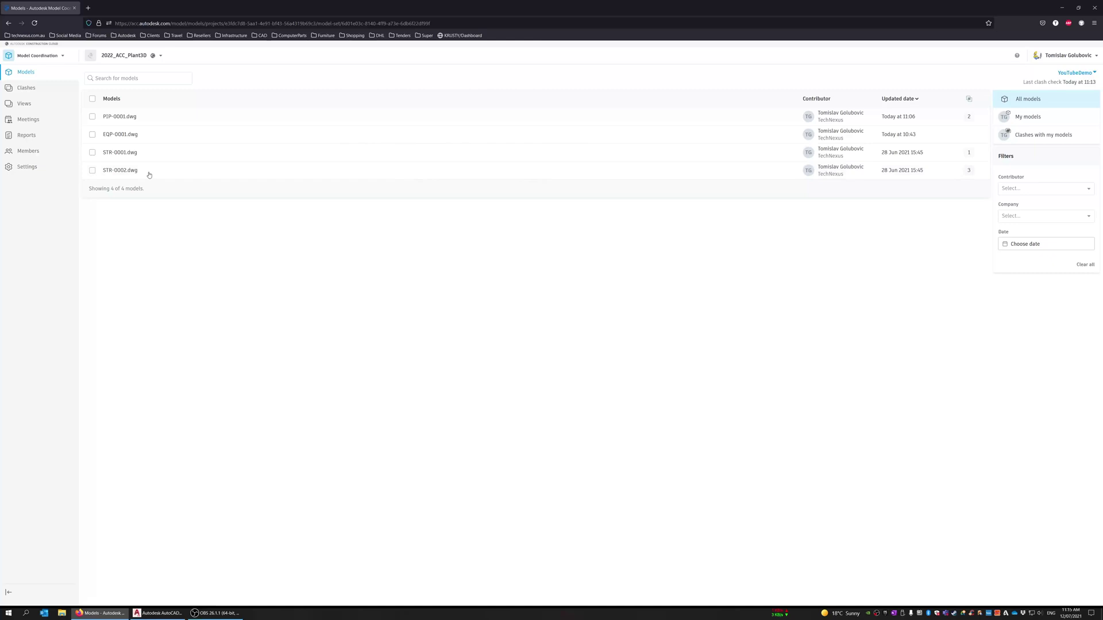
{"action": "left_click", "coordinate": [35, 90]}
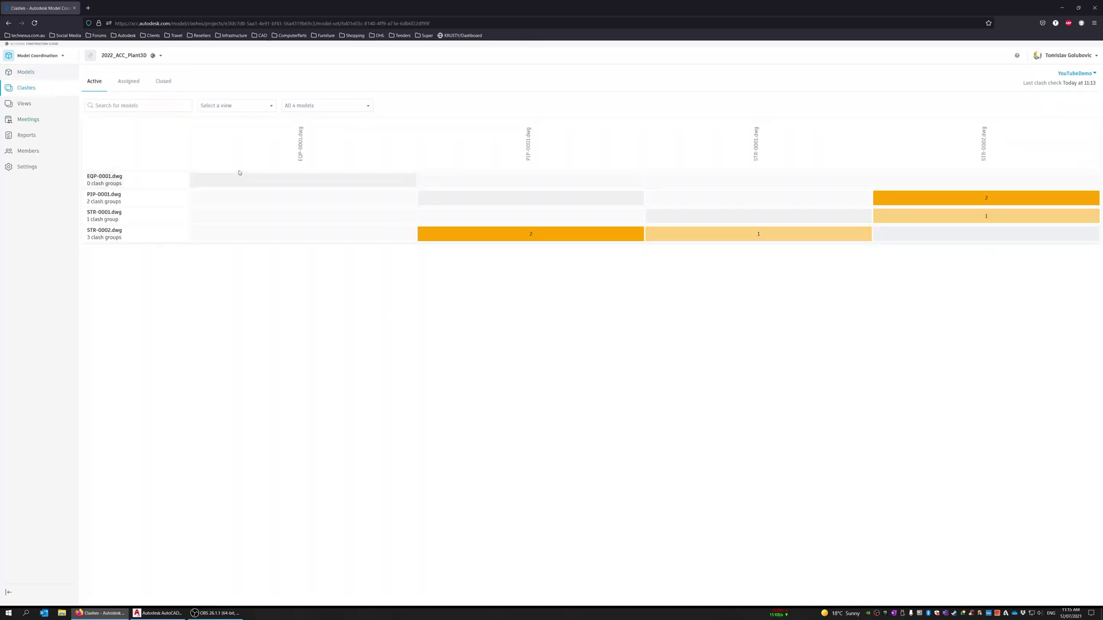
Step: Open the PIP-0001 vs STR-0002 clashes in 3D and zoom to the ACPPPIPE and inline-asset clashes
{"action": "left_click", "coordinate": [914, 199]}
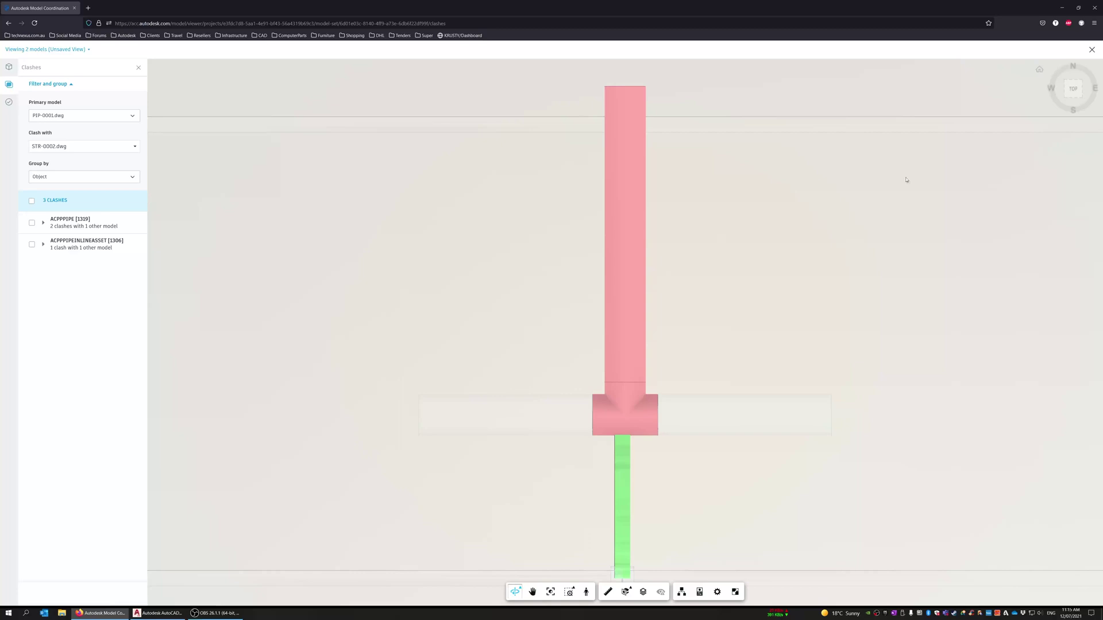
{"action": "left_click_drag", "start_coordinate": [1082, 99], "coordinate": [563, 252]}
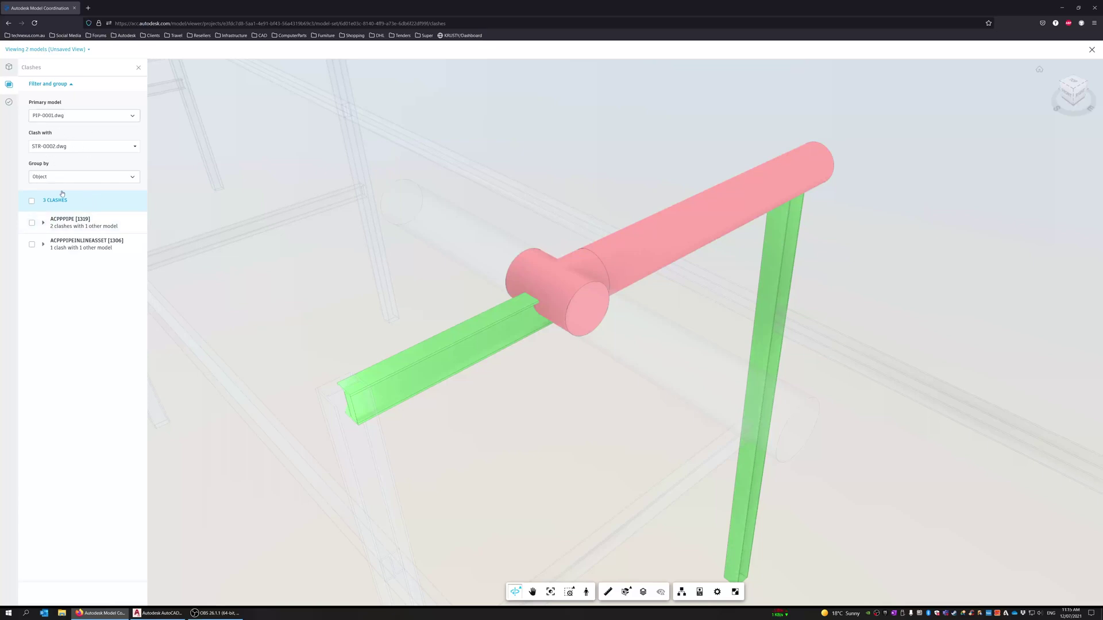
{"action": "left_click", "coordinate": [30, 223]}
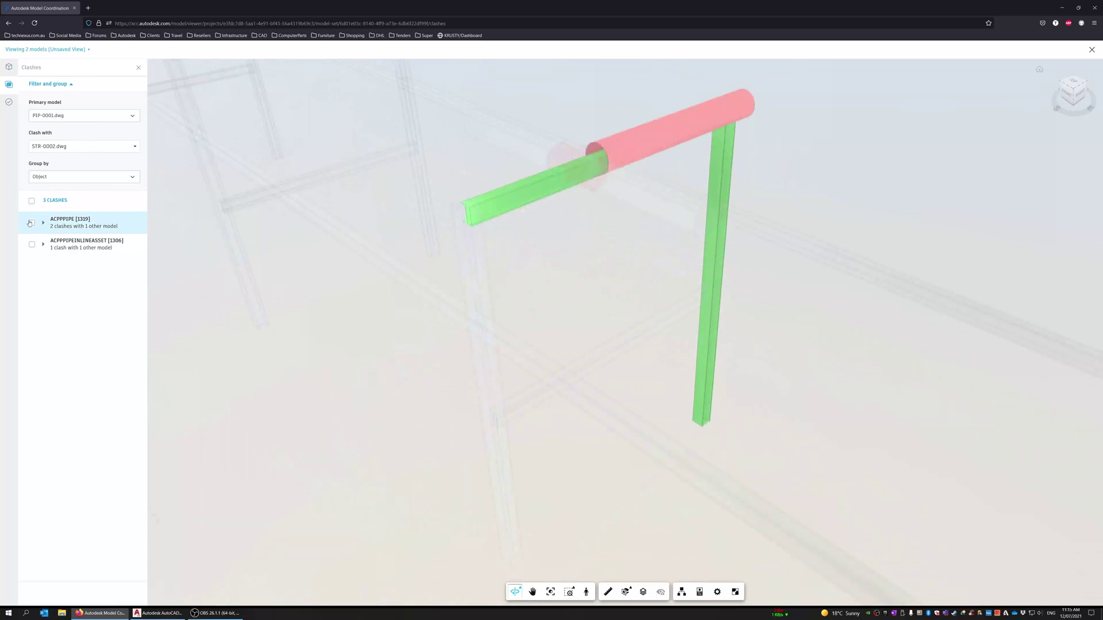
{"action": "left_click", "coordinate": [69, 244]}
{"action": "left_click", "coordinate": [34, 202]}
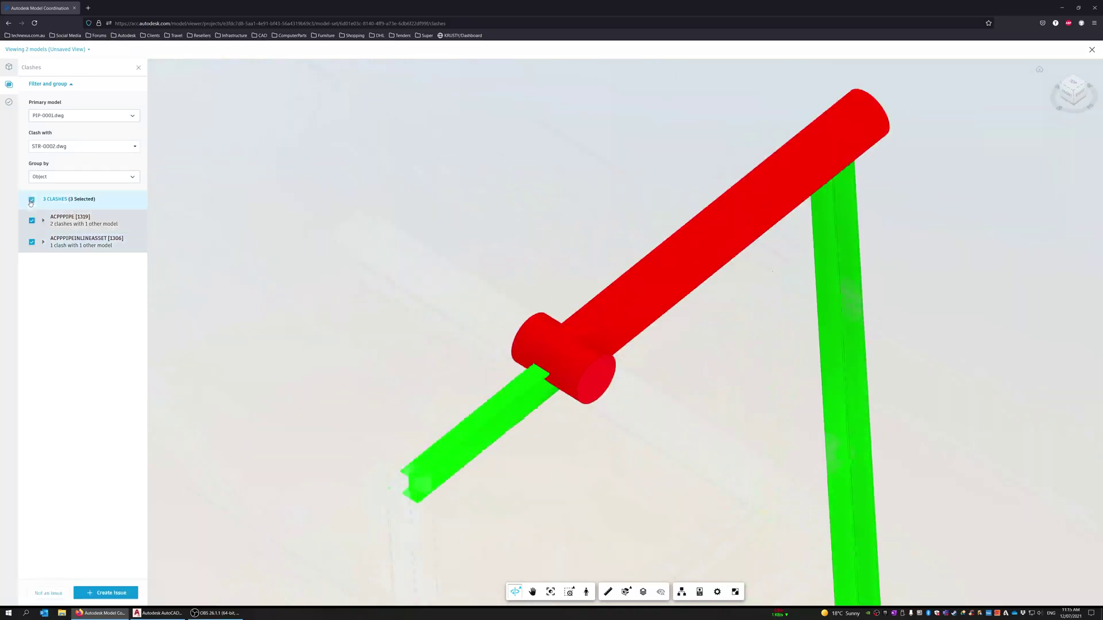
{"action": "left_click", "coordinate": [43, 223]}
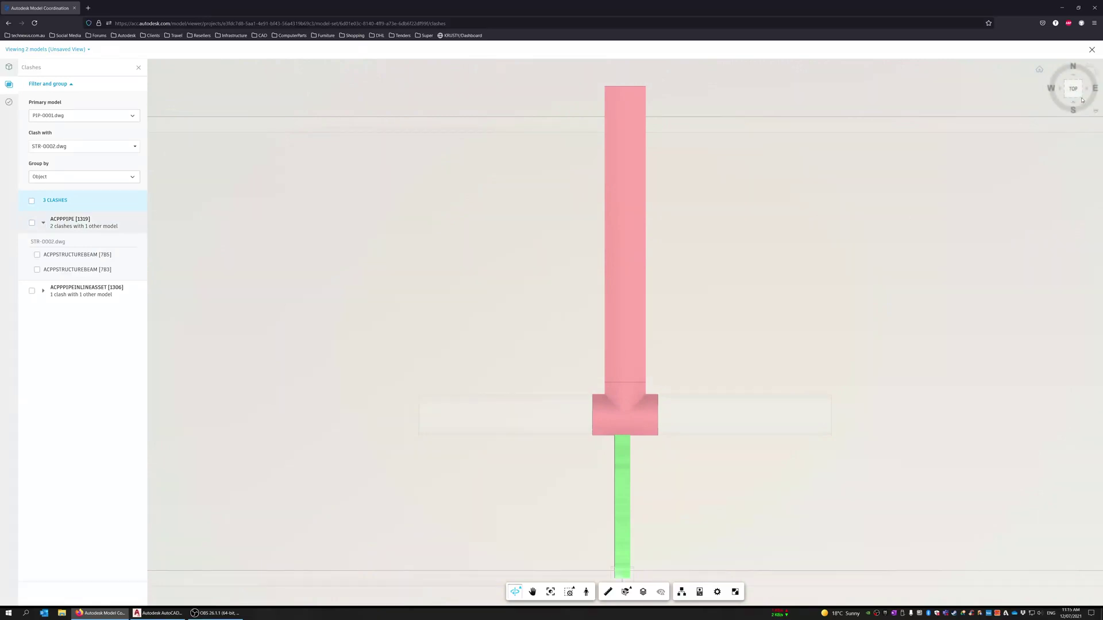
Step: Inspect the pipe's clashes with beams 785 and 783 and the inline asset's with beam 785, then close the viewer
{"action": "left_click_drag", "start_coordinate": [632, 184], "coordinate": [569, 256]}
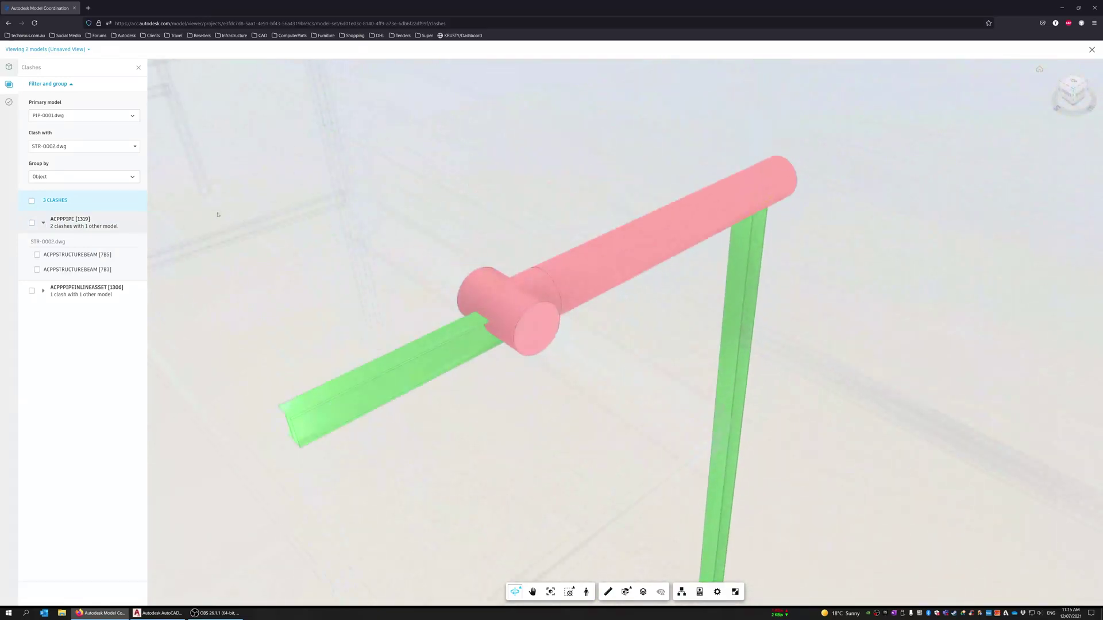
{"action": "left_click", "coordinate": [92, 257]}
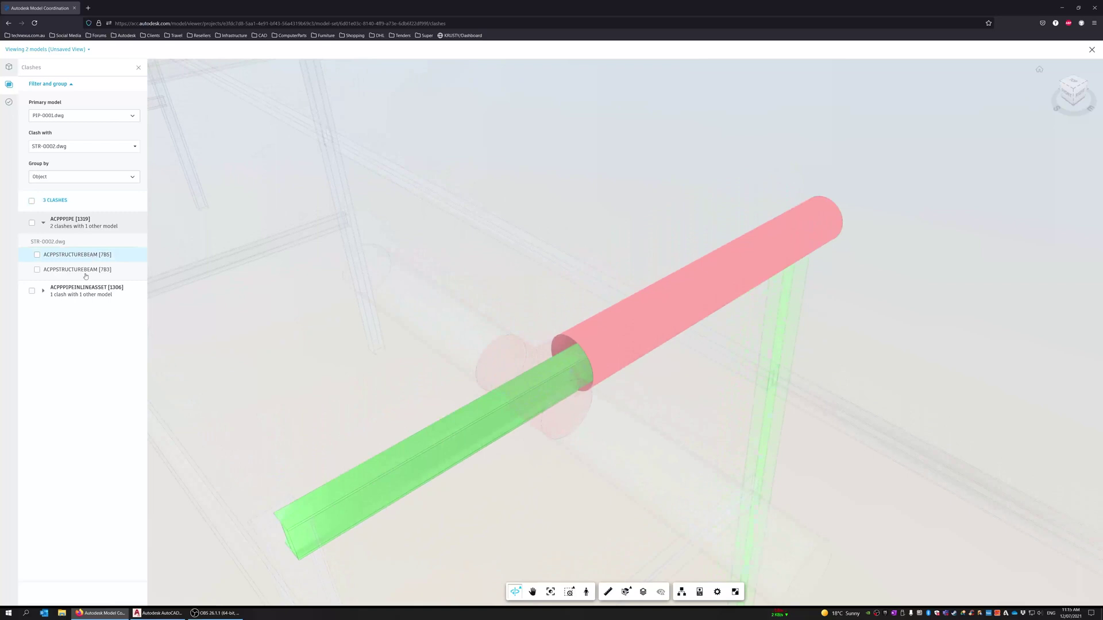
{"action": "left_click", "coordinate": [86, 275]}
{"action": "left_click", "coordinate": [42, 292]}
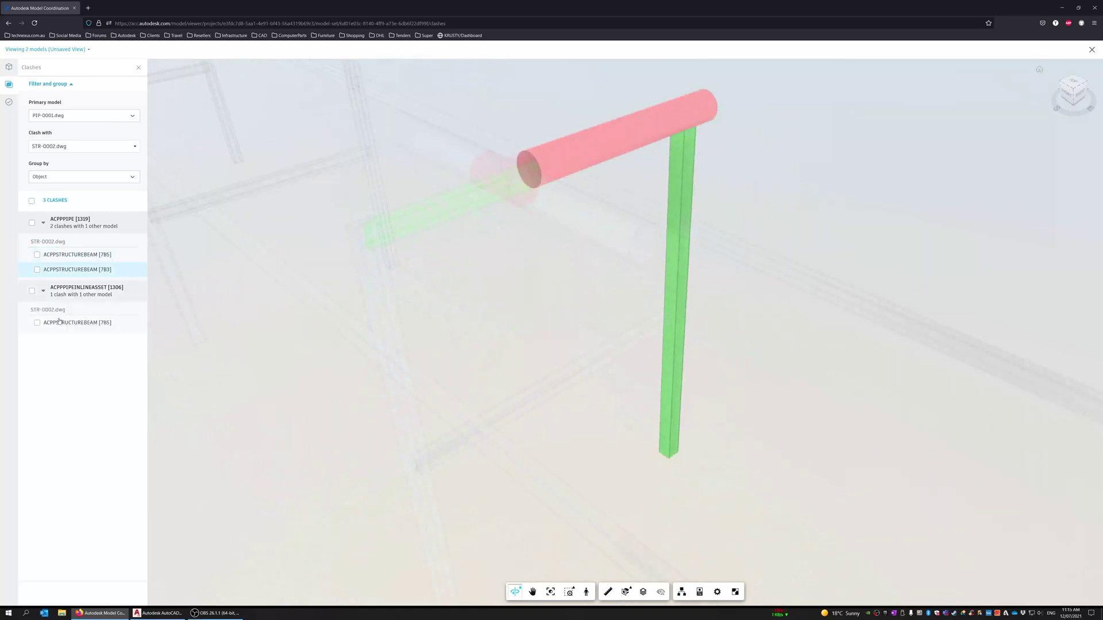
{"action": "left_click", "coordinate": [59, 325]}
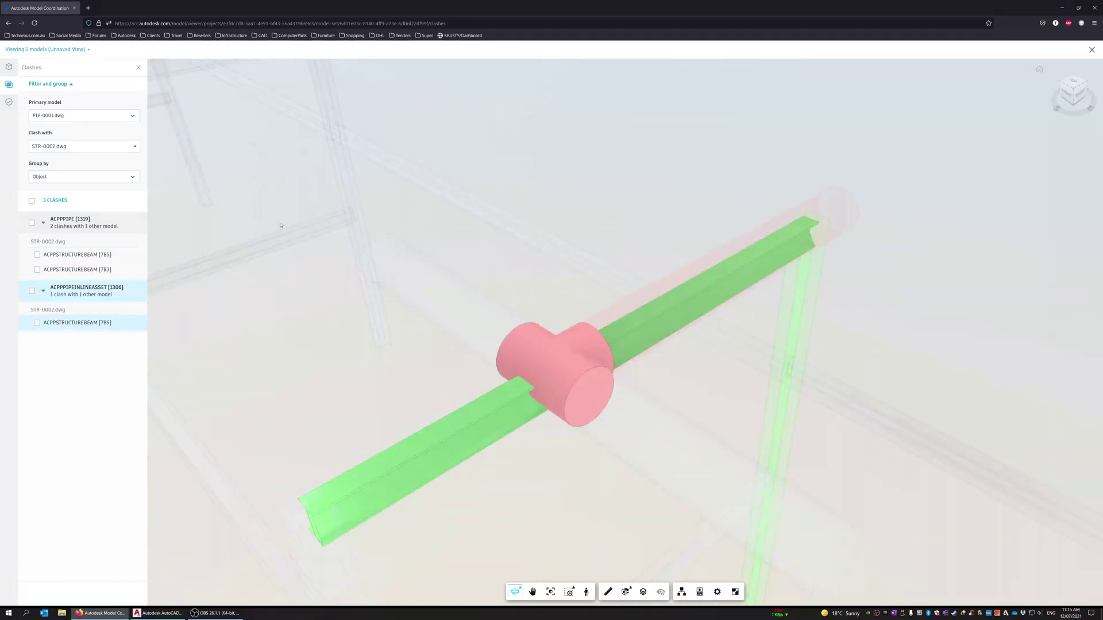
{"action": "left_click", "coordinate": [1091, 49]}
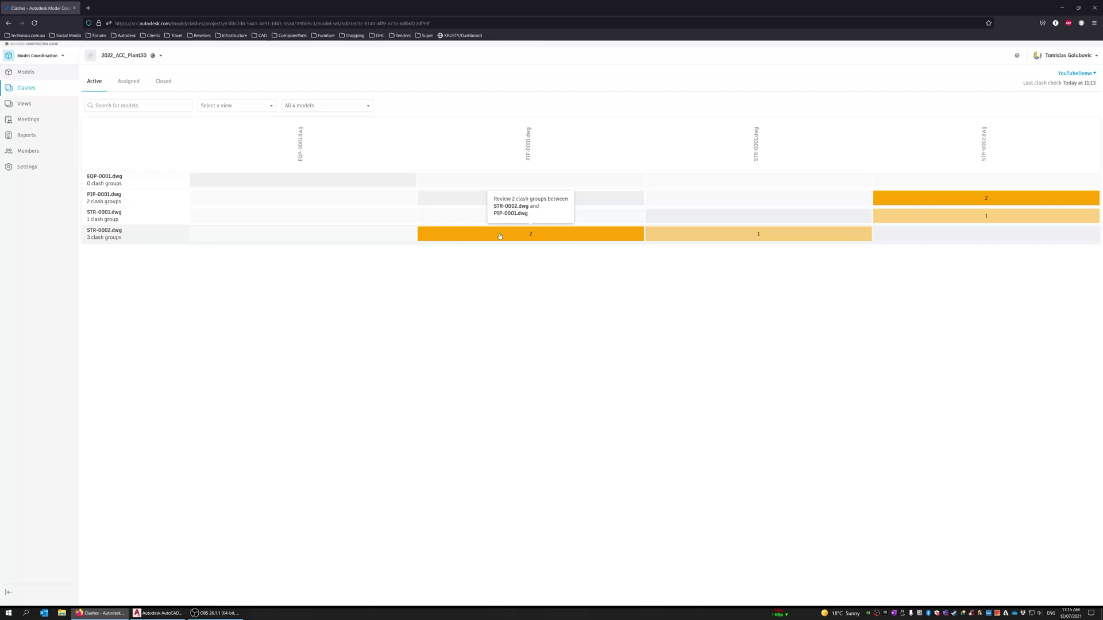
{"action": "left_click", "coordinate": [725, 236]}
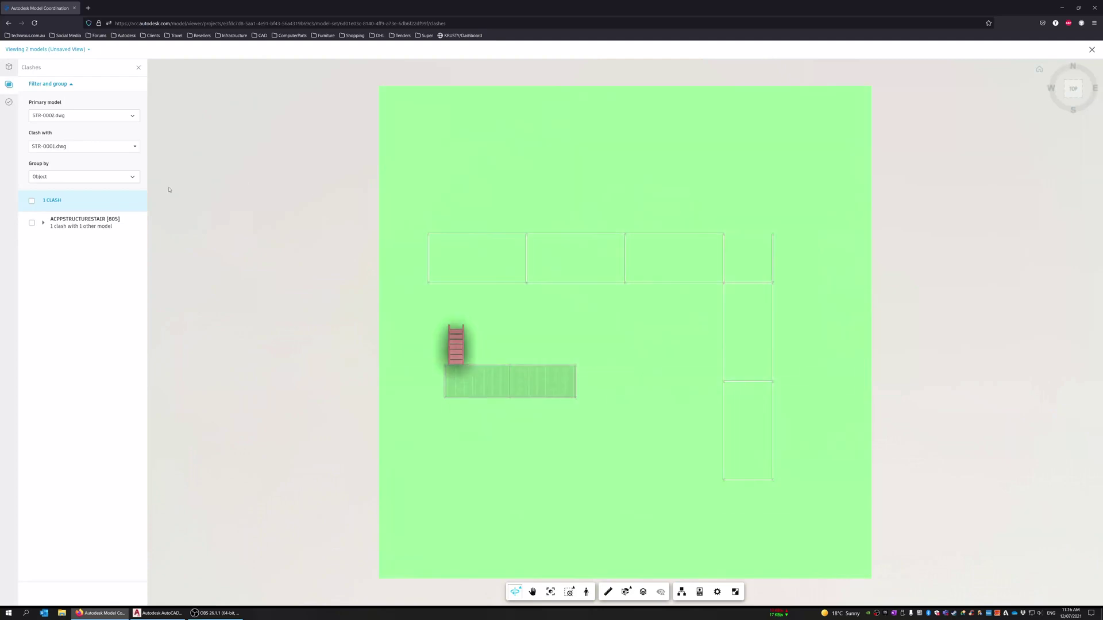
{"action": "left_click", "coordinate": [44, 224]}
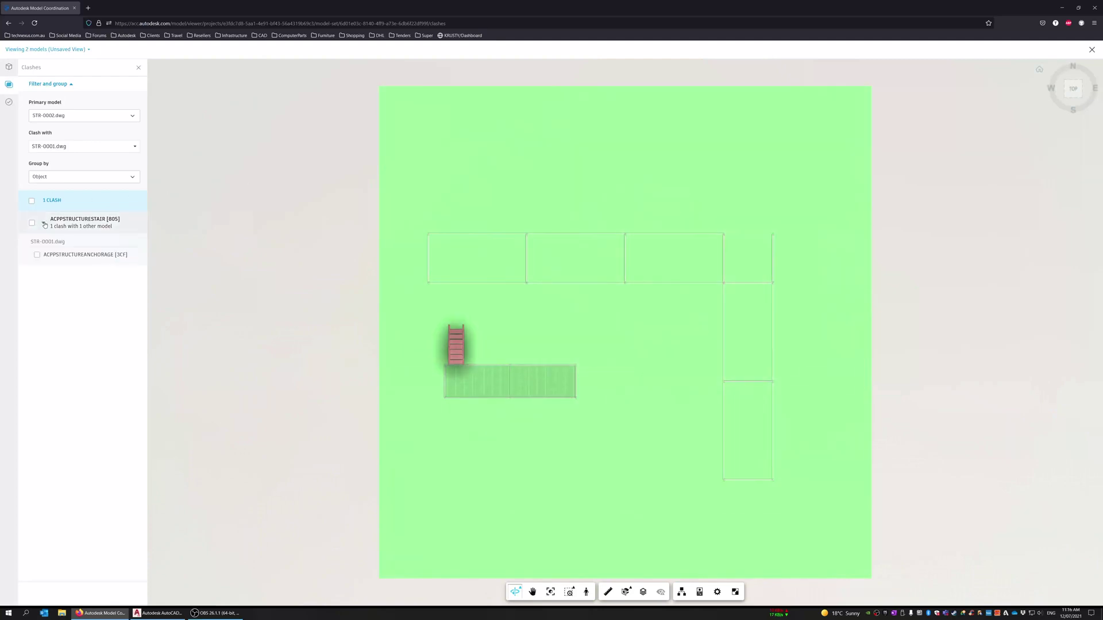
{"action": "left_click", "coordinate": [59, 256]}
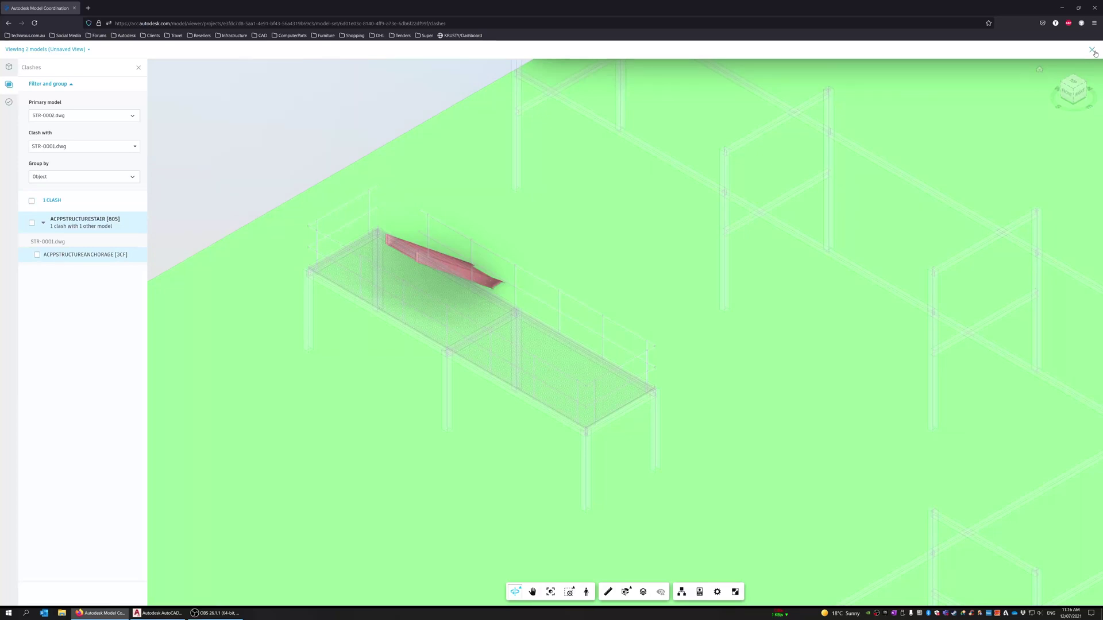
{"action": "left_click", "coordinate": [1092, 50]}
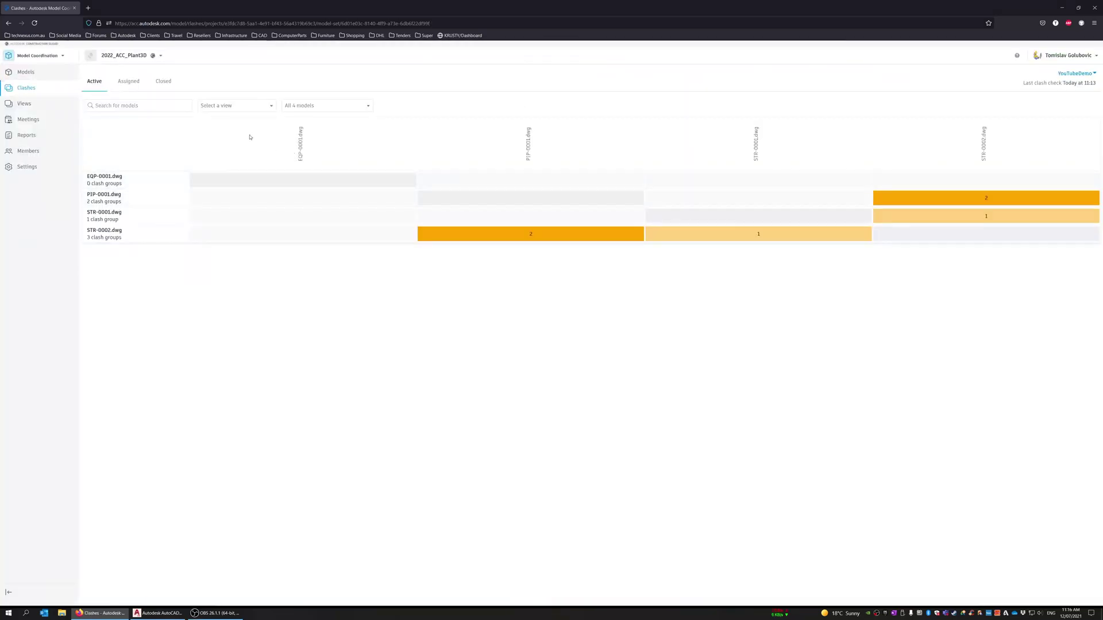
Step: Filter the Models list by My models, Clashes with my models and All models, then reopen Clashes
{"action": "left_click", "coordinate": [37, 75]}
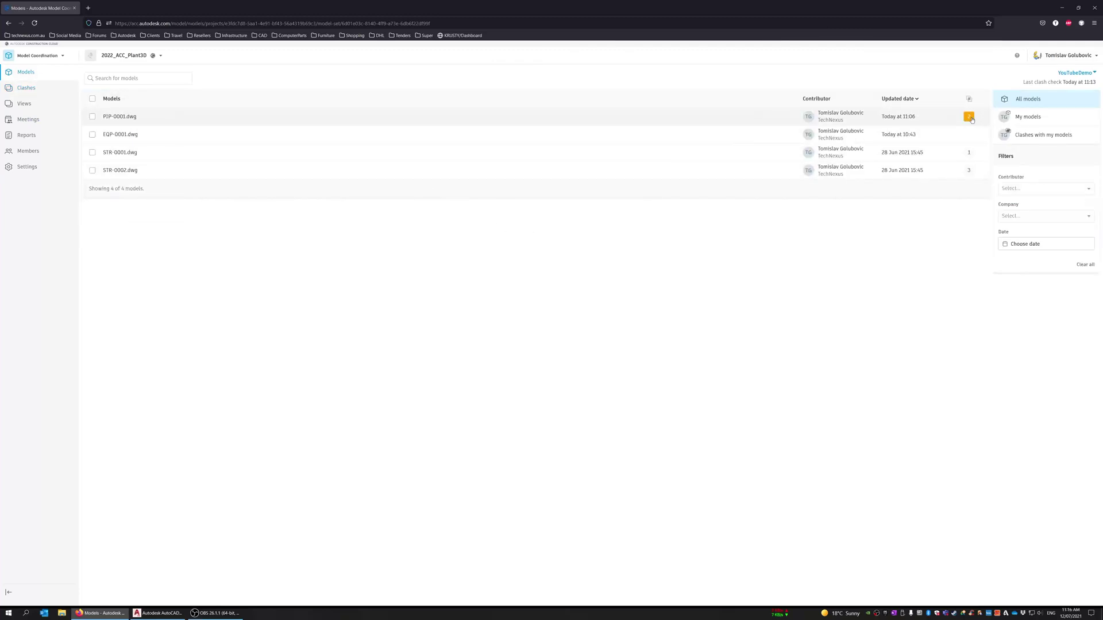
{"action": "left_click", "coordinate": [1028, 117]}
{"action": "left_click", "coordinate": [1031, 135]}
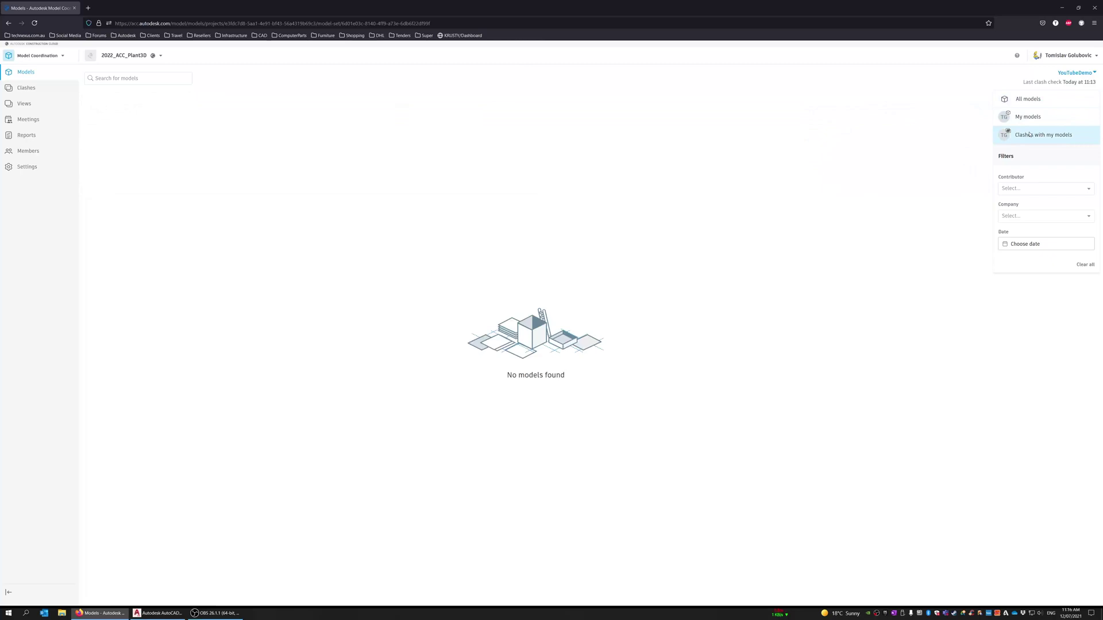
{"action": "left_click", "coordinate": [1031, 104]}
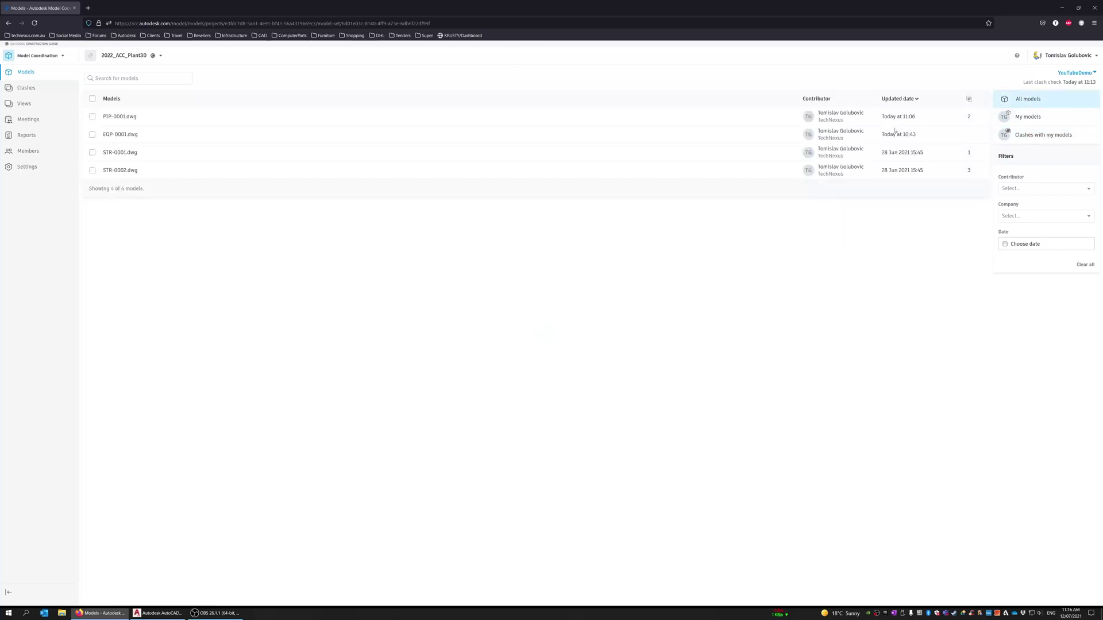
{"action": "left_click", "coordinate": [37, 91]}
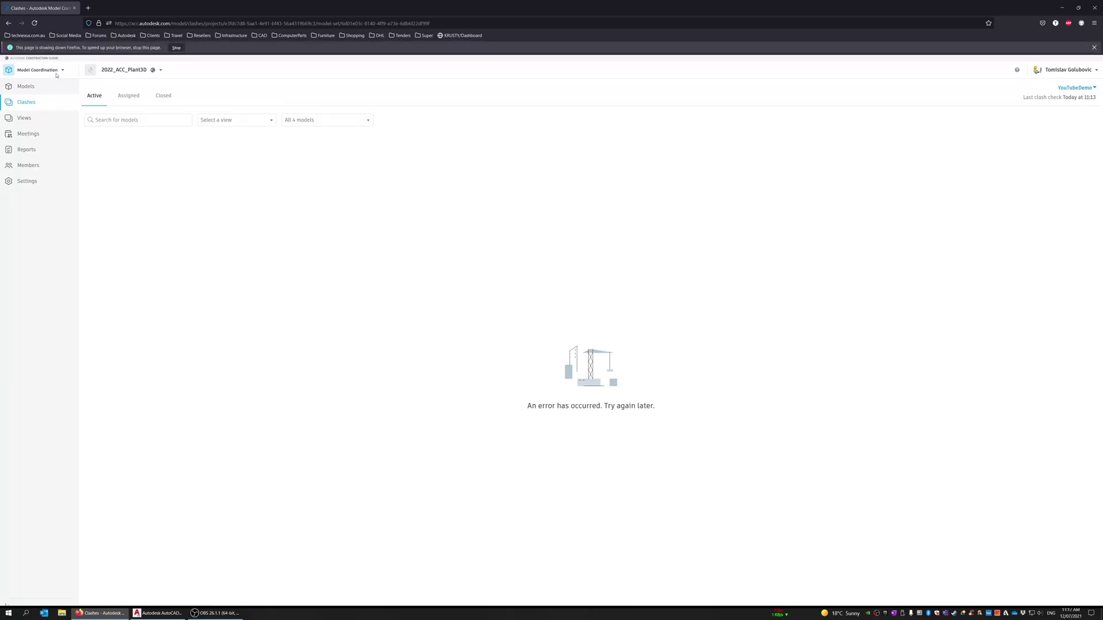
Step: Stop Firefox's slowdown warning, open Assigned clashes in a new tab, then reload the Active clashes
{"action": "left_click", "coordinate": [176, 48]}
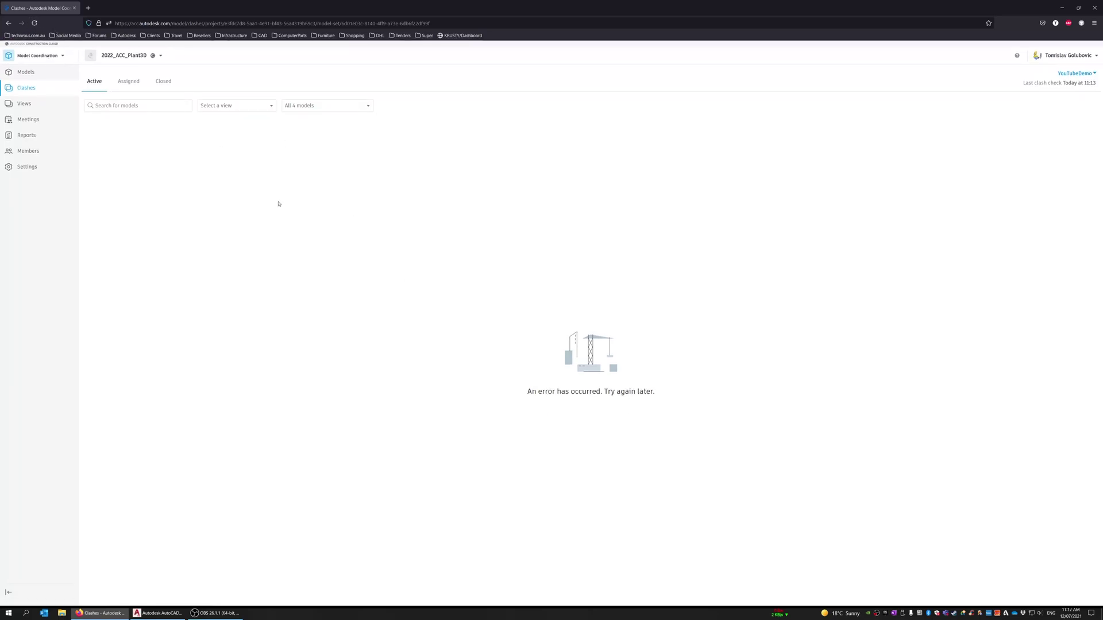
{"action": "middle_click", "coordinate": [109, 82]}
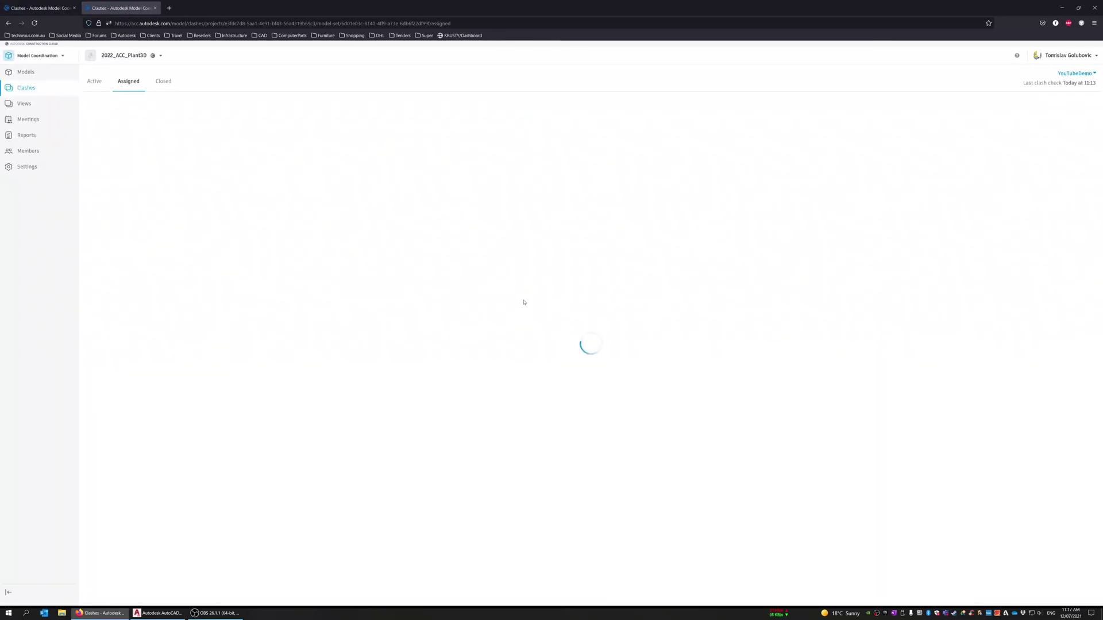
{"action": "left_click", "coordinate": [95, 82]}
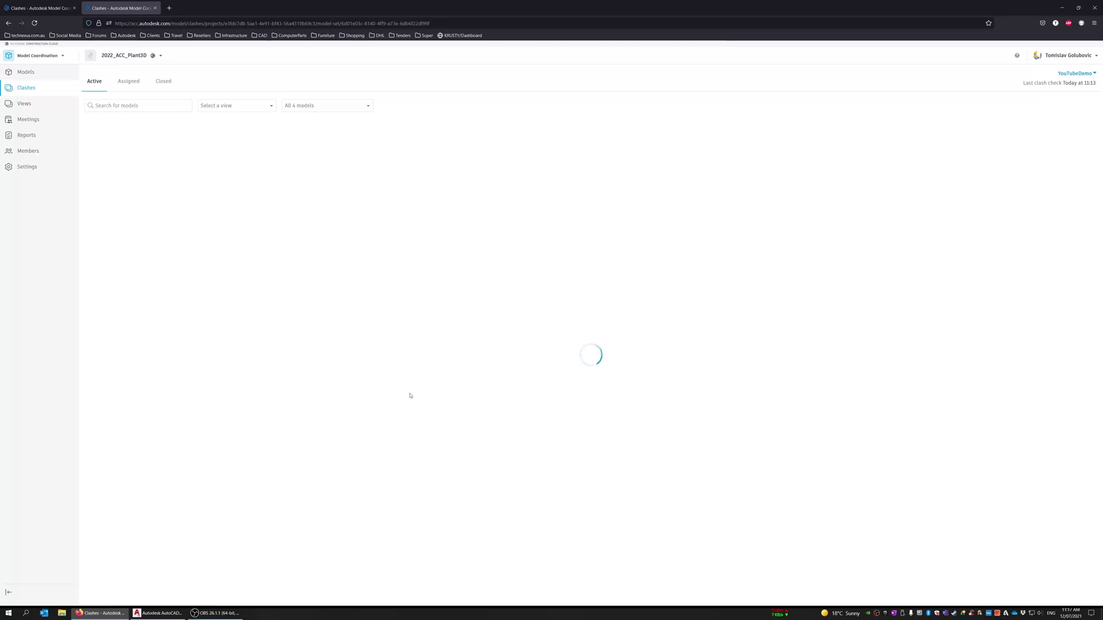
{"action": "left_click", "coordinate": [154, 613]}
{"action": "left_click", "coordinate": [154, 618]}
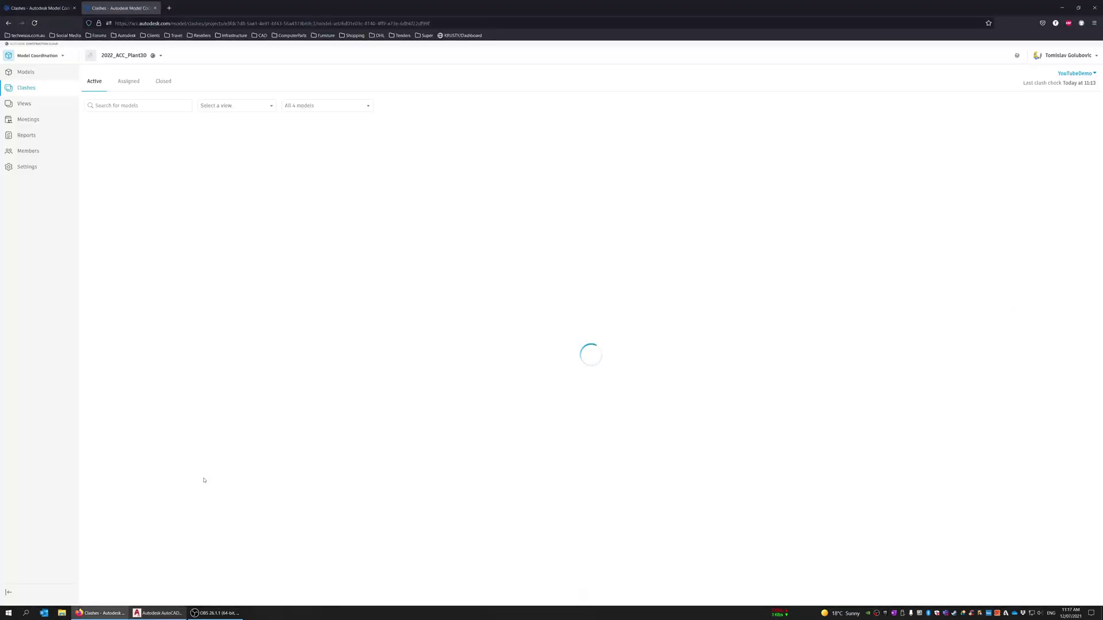